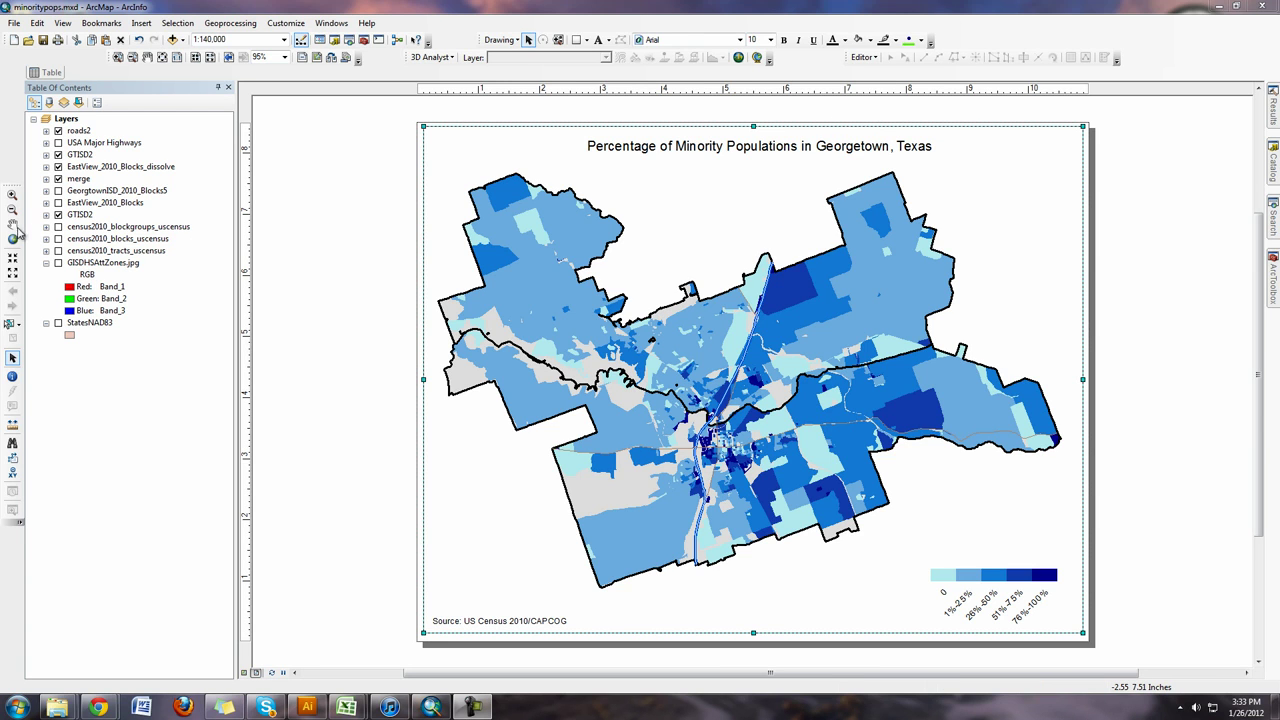
- Nudge the main map slightly, then move the Source credit text to the layout's bottom center
click(12, 224)
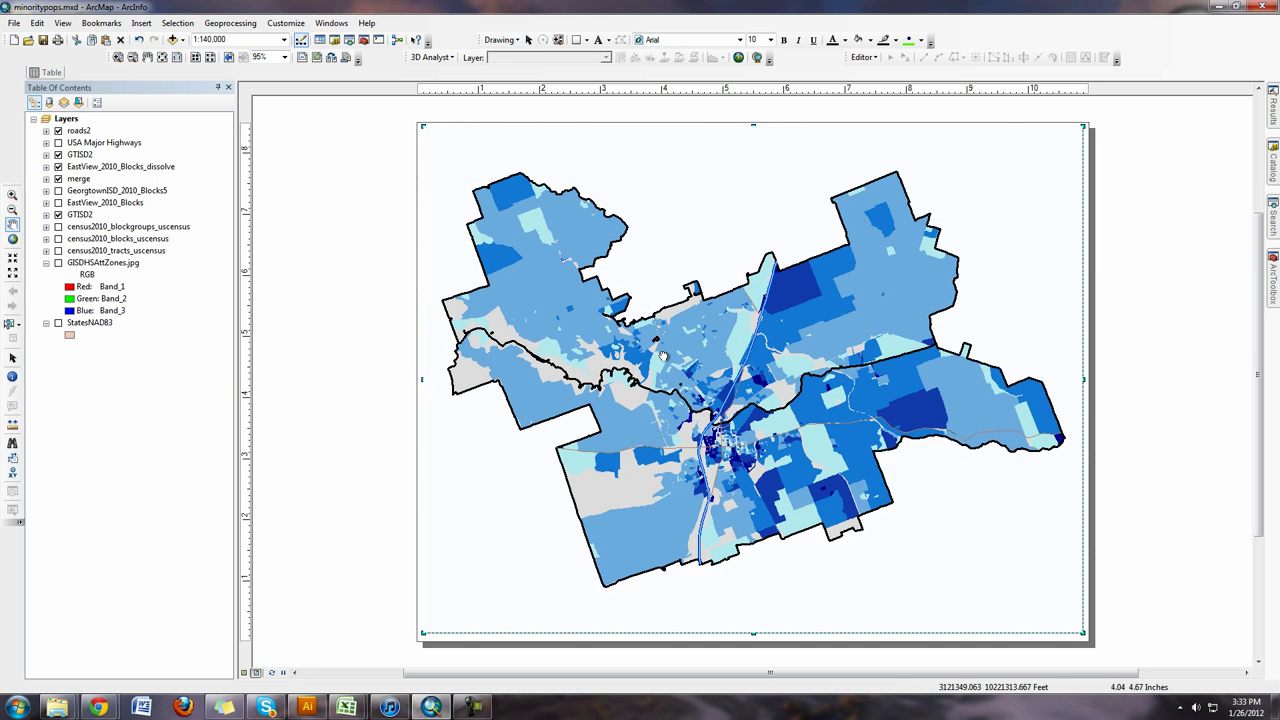
drag(656, 349, 673, 347)
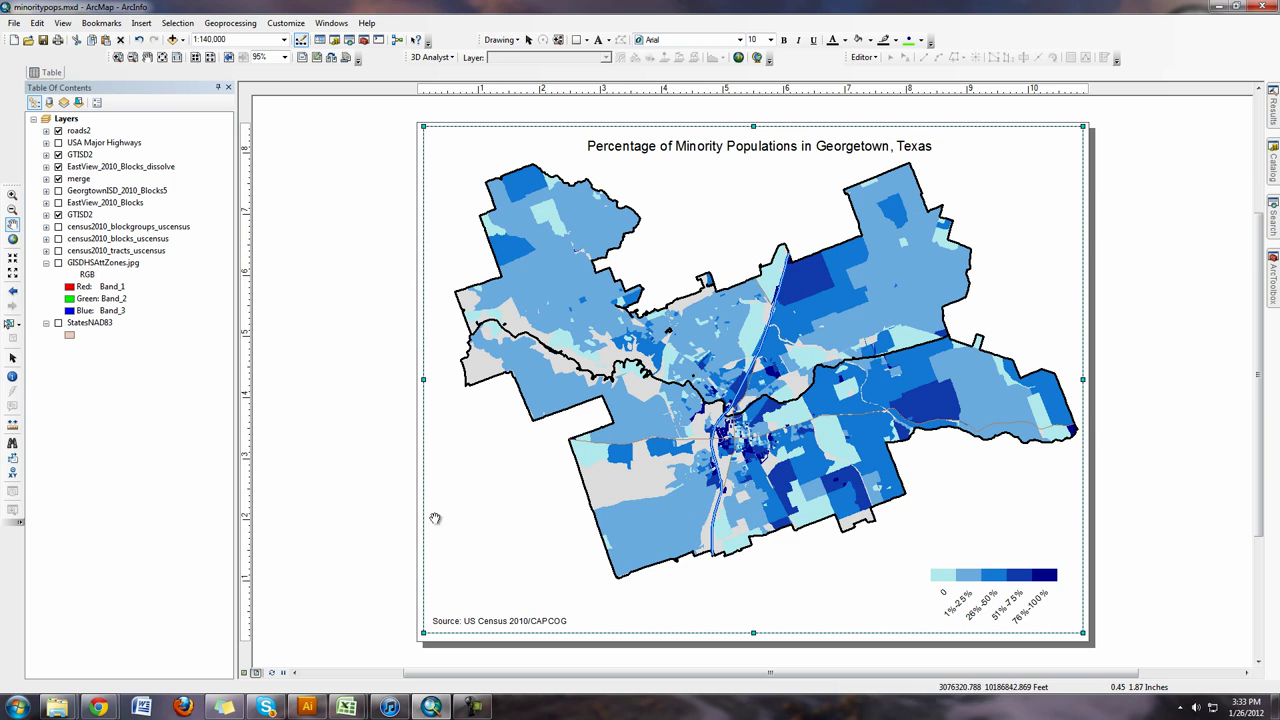
click(12, 358)
click(533, 621)
drag(533, 621, 800, 625)
click(845, 588)
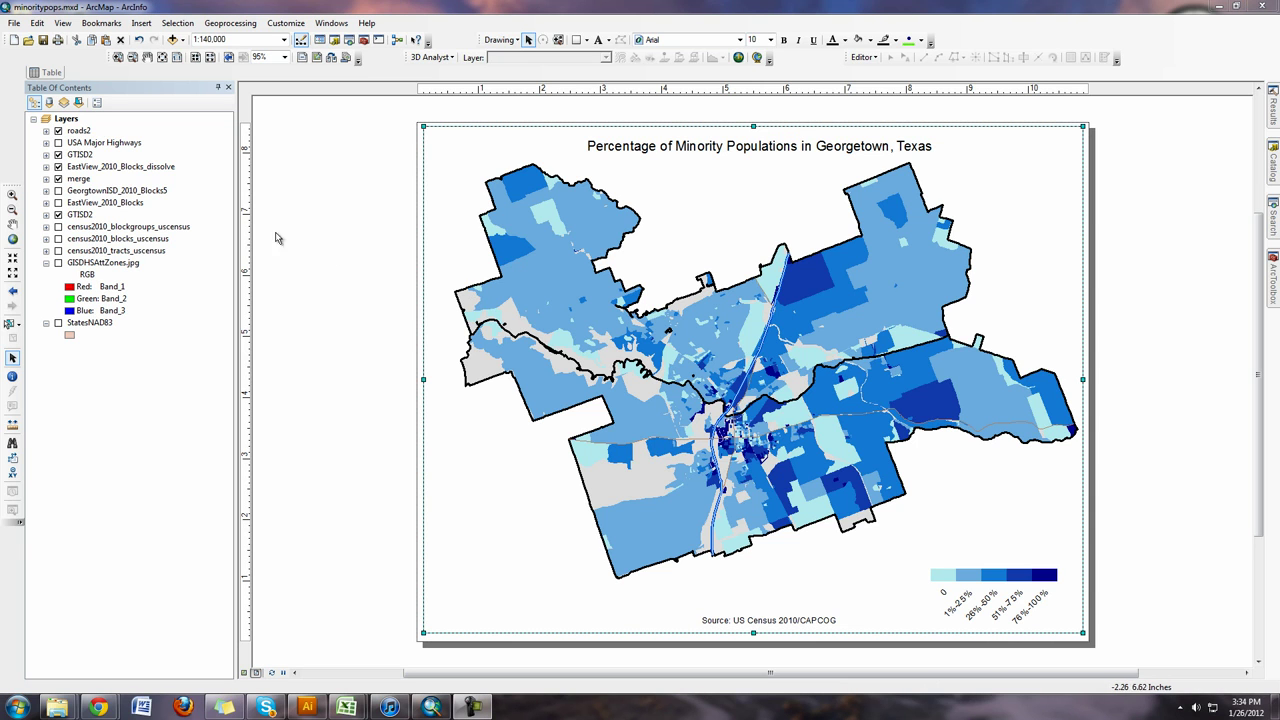
- Insert a New Data Frame and move it to the lower-left corner of the page
click(143, 24)
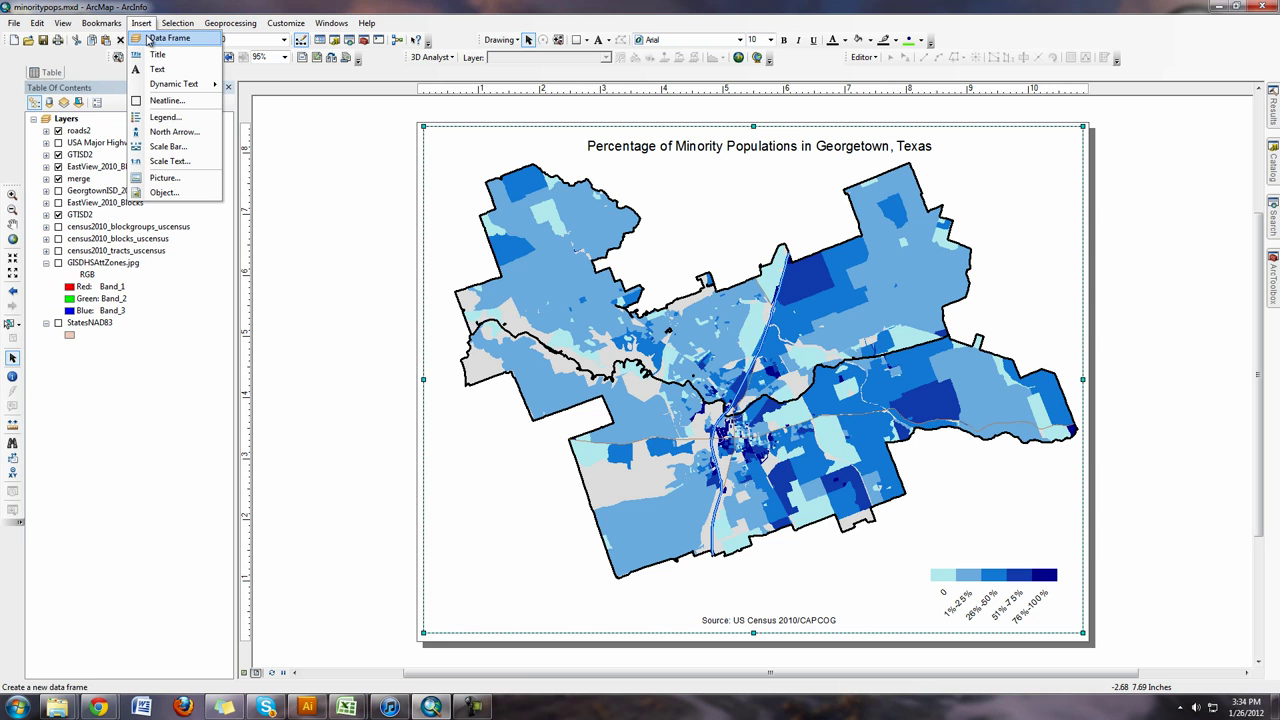
click(149, 38)
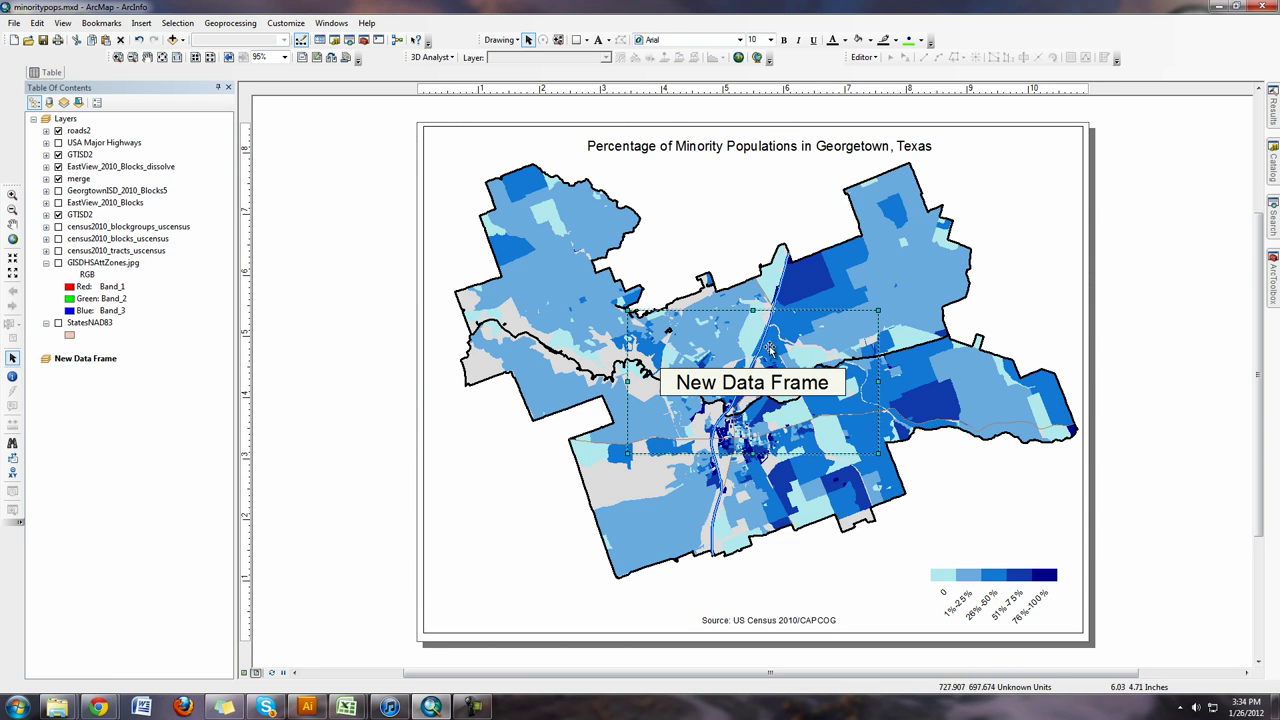
drag(820, 318, 575, 494)
click(596, 566)
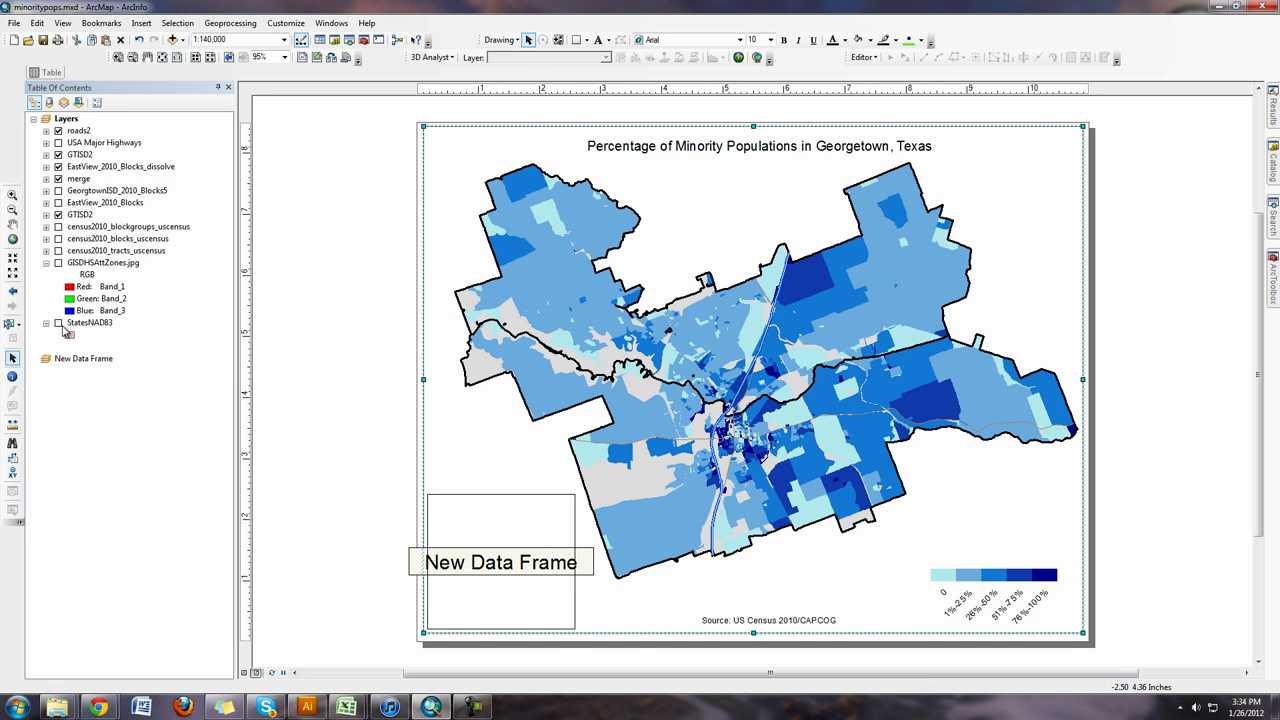
- Move StatesNAD83 into New Data Frame, turn it on, and select Texas on the inset
drag(90, 325, 97, 397)
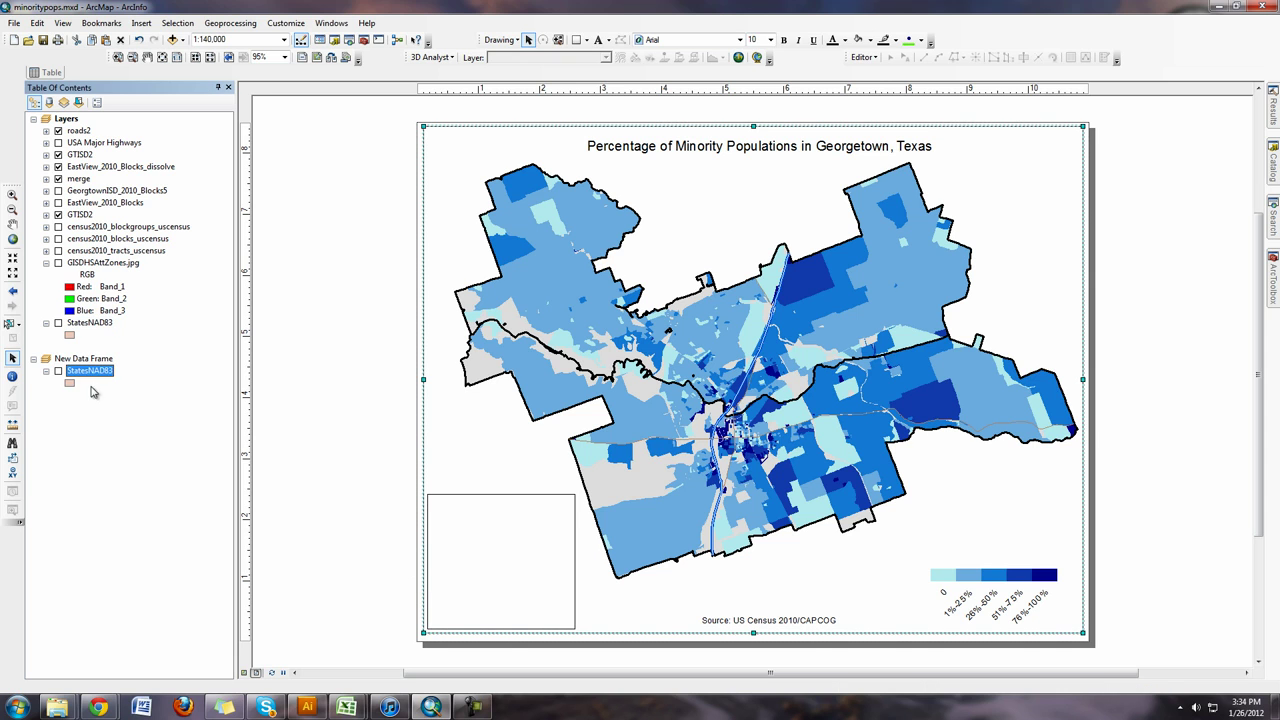
click(58, 371)
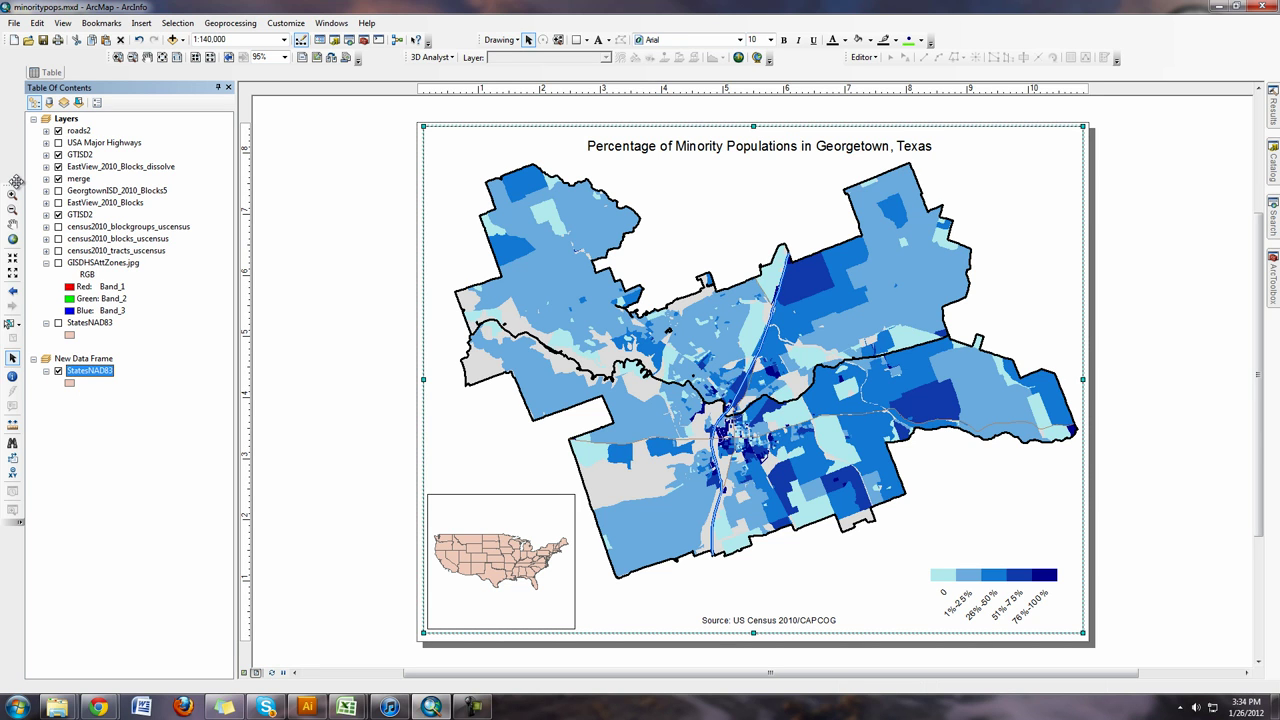
click(10, 324)
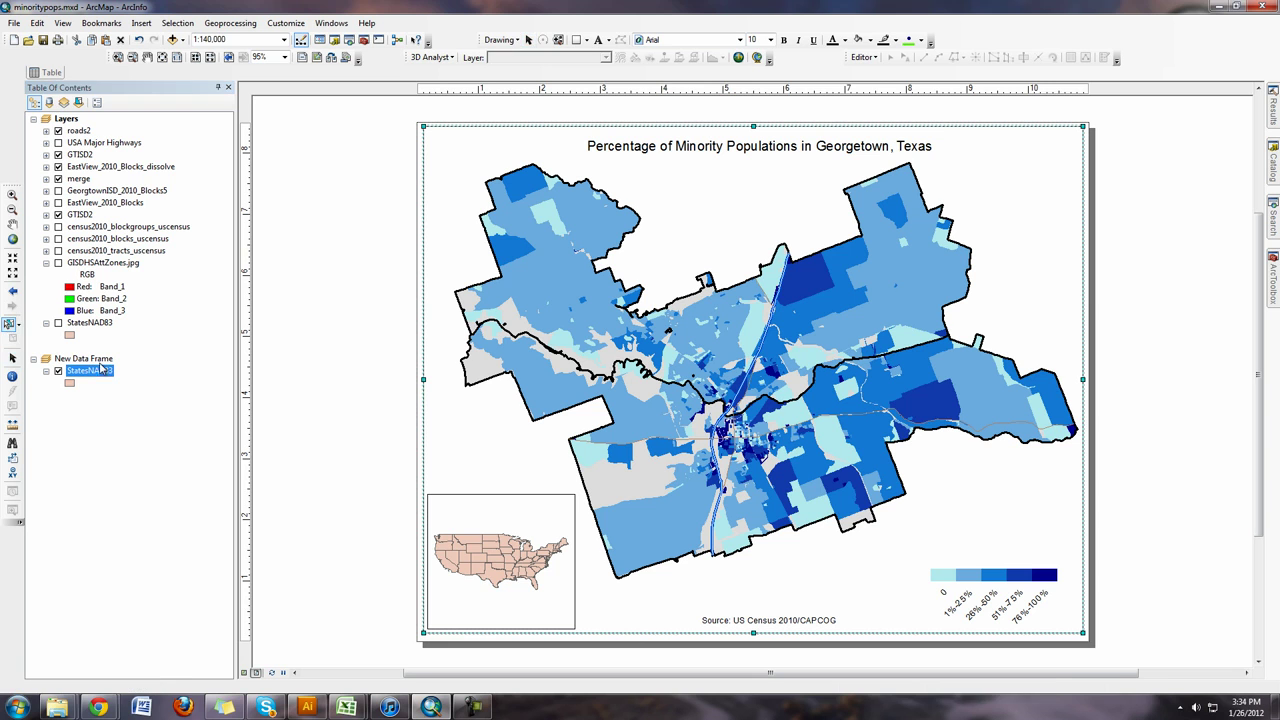
click(499, 581)
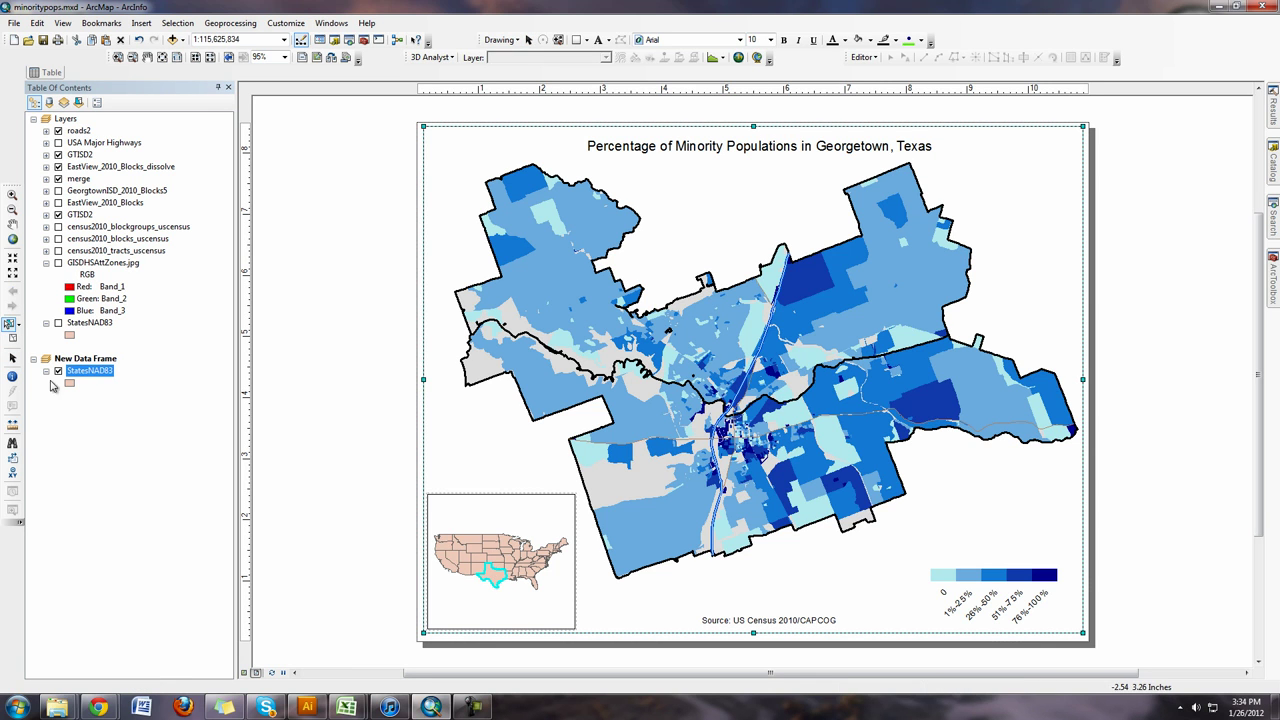
- Export the selected StatesNAD83 data, choosing the upwardbound folder on the Desktop as the destination
right_click(90, 371)
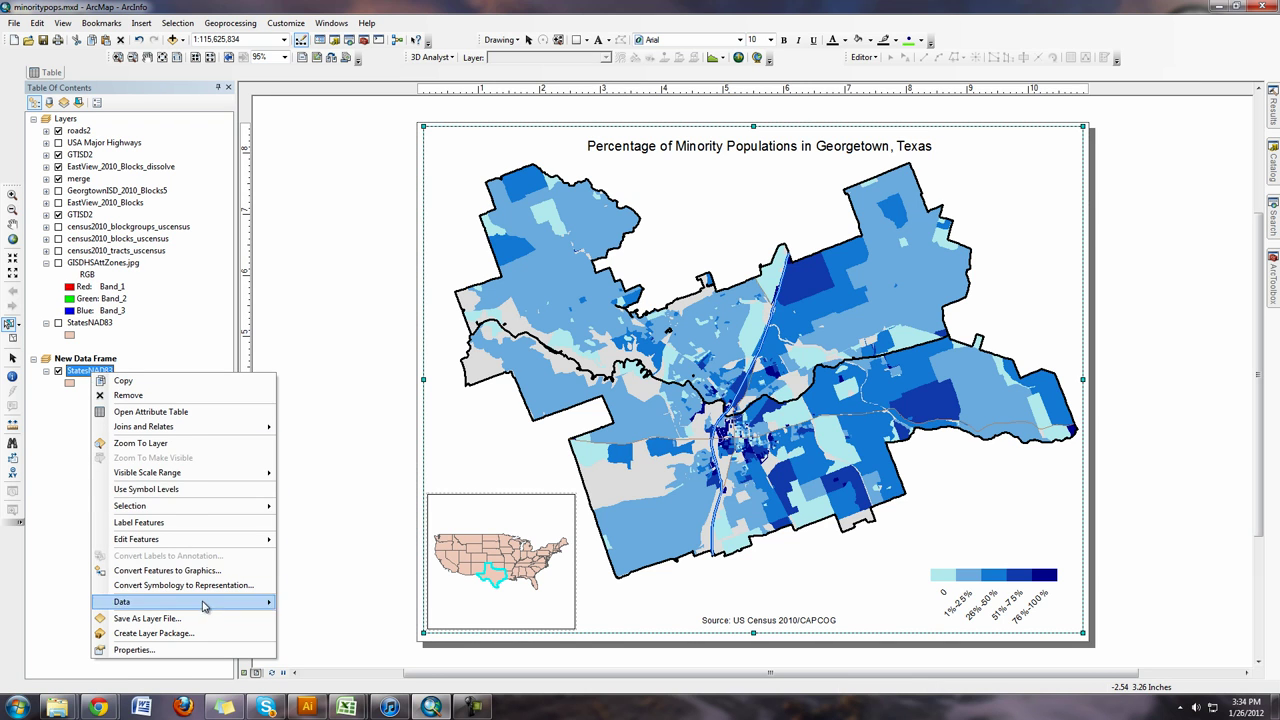
mouse_move(250, 603)
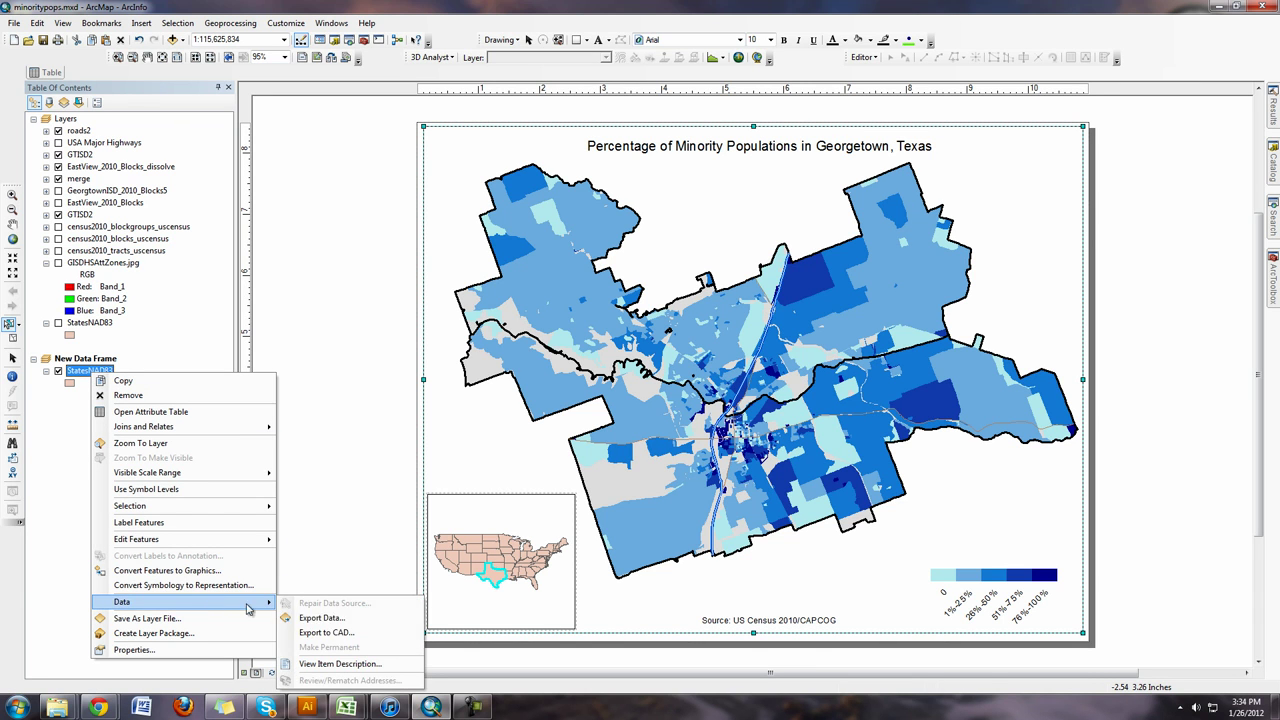
click(318, 619)
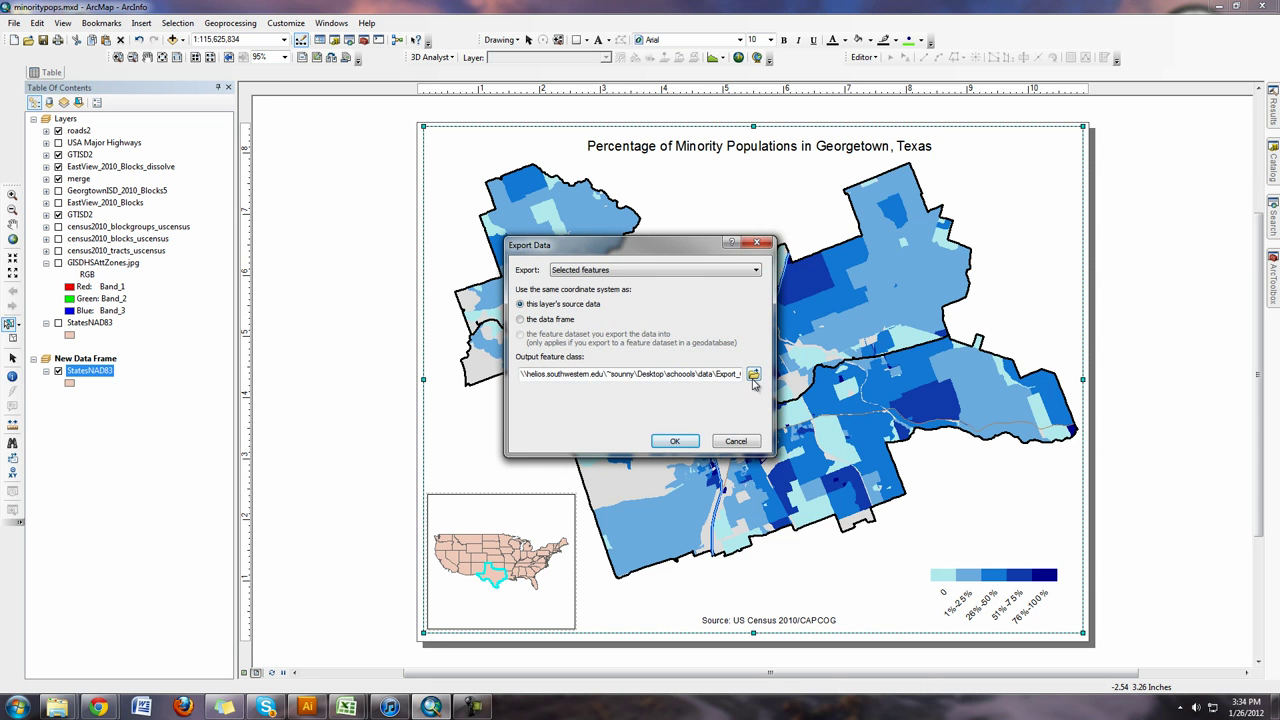
click(753, 375)
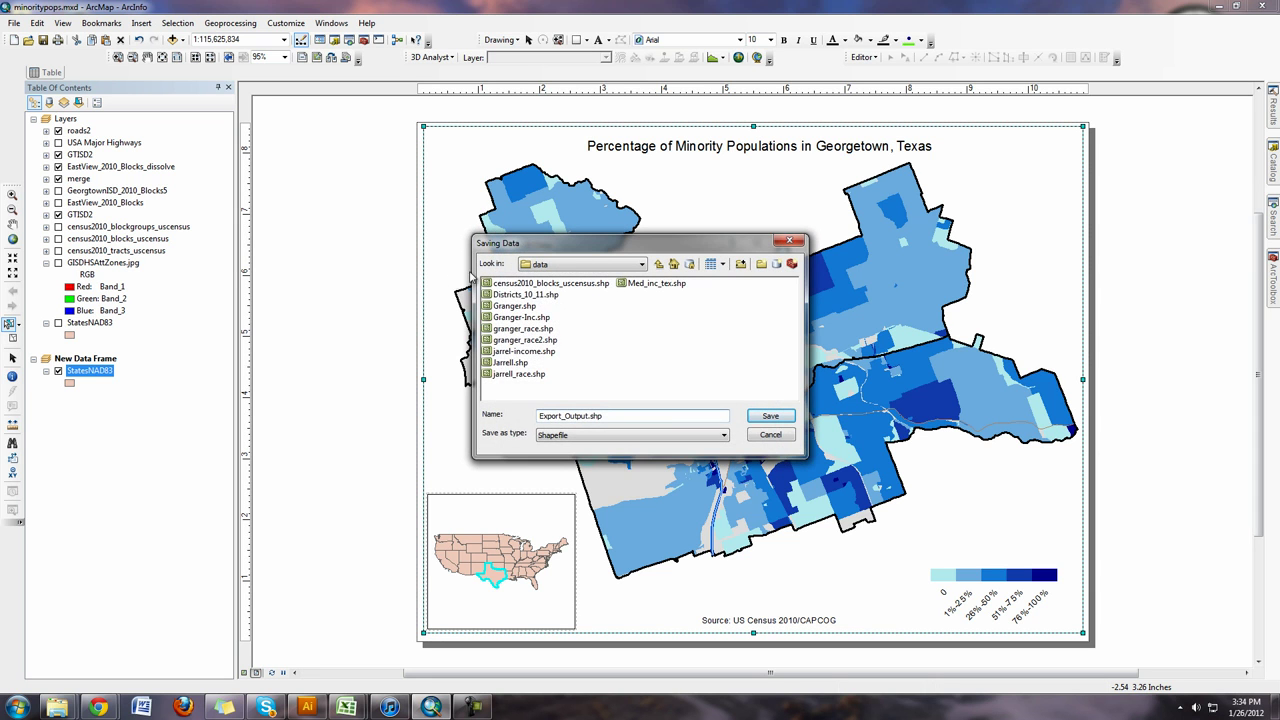
click(634, 265)
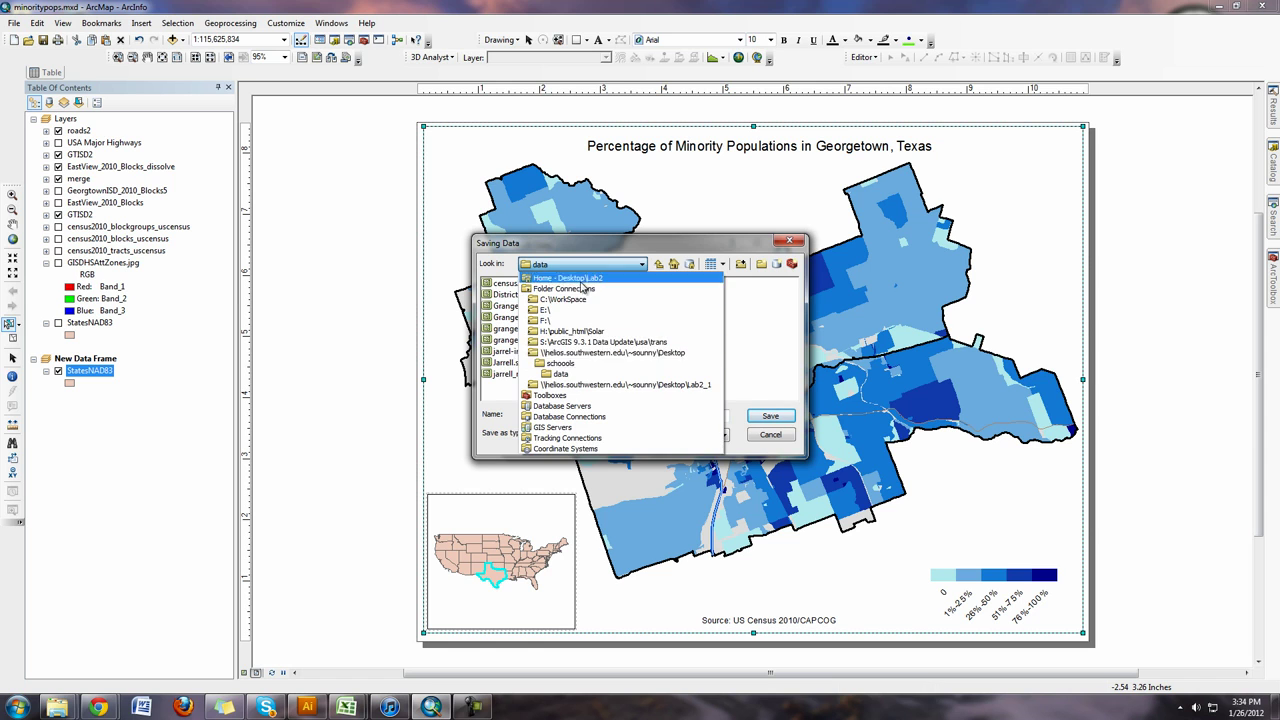
click(600, 352)
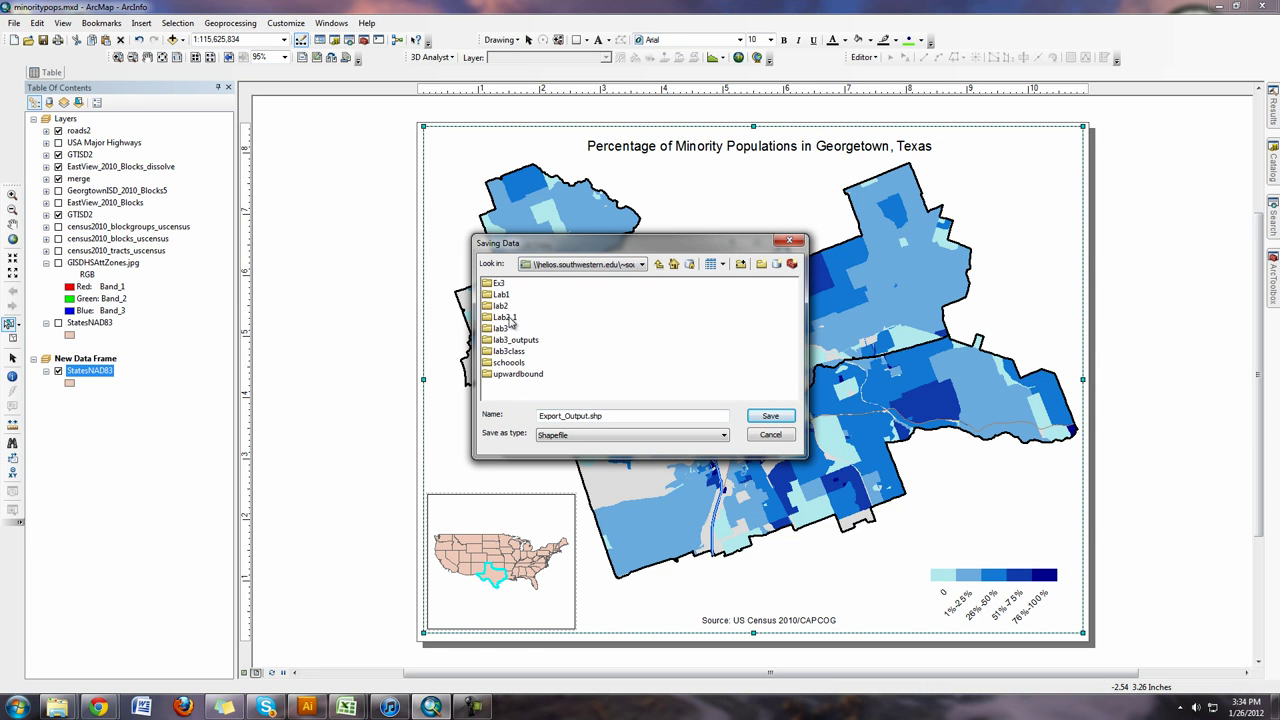
double_click(520, 375)
- Name the output Texas.shp, run the export, and add it to the map as a layer
double_click(611, 415)
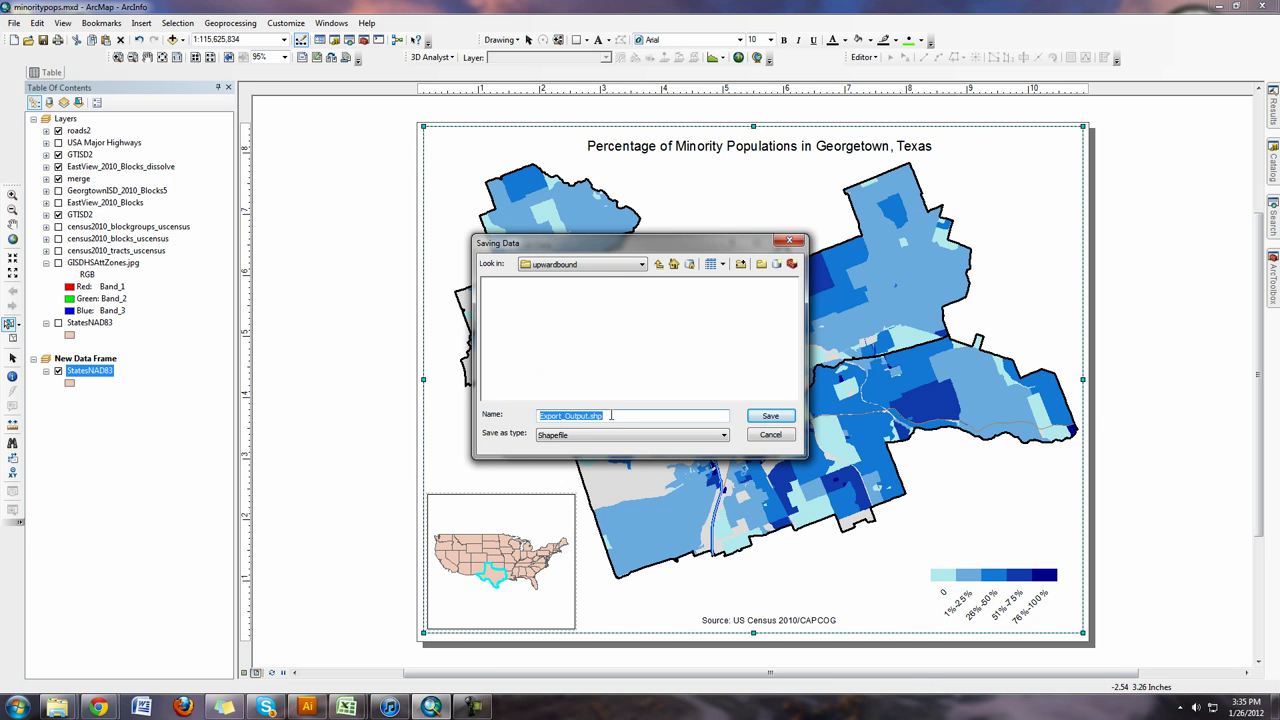
text(Texas)
click(772, 419)
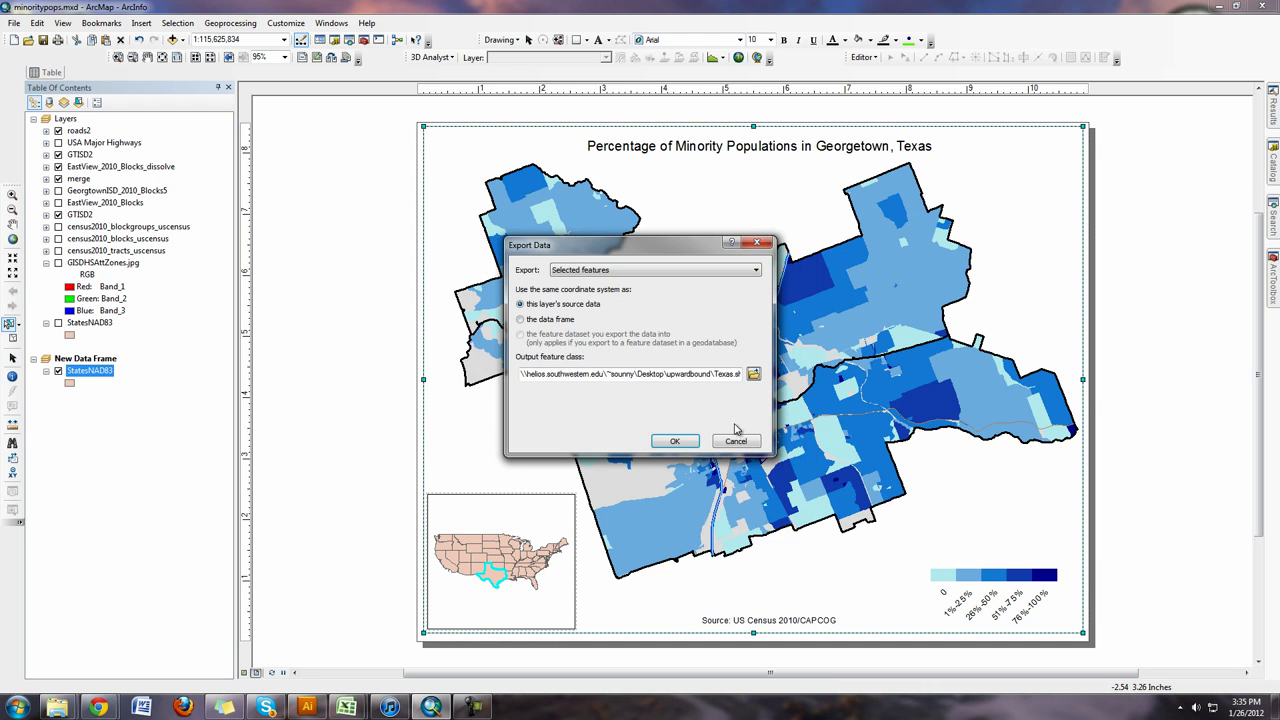
click(677, 443)
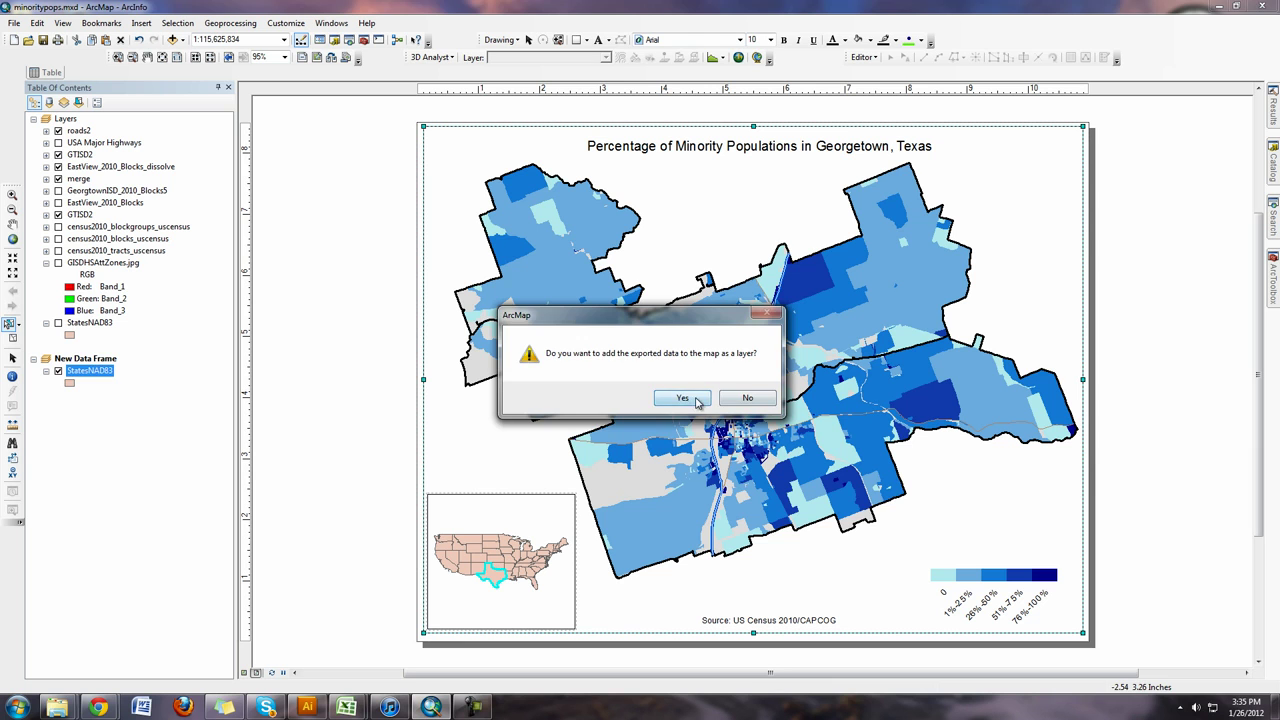
click(684, 398)
- Remove StatesNAD83 from the inset and zoom the inset to the Texas layer
right_click(84, 396)
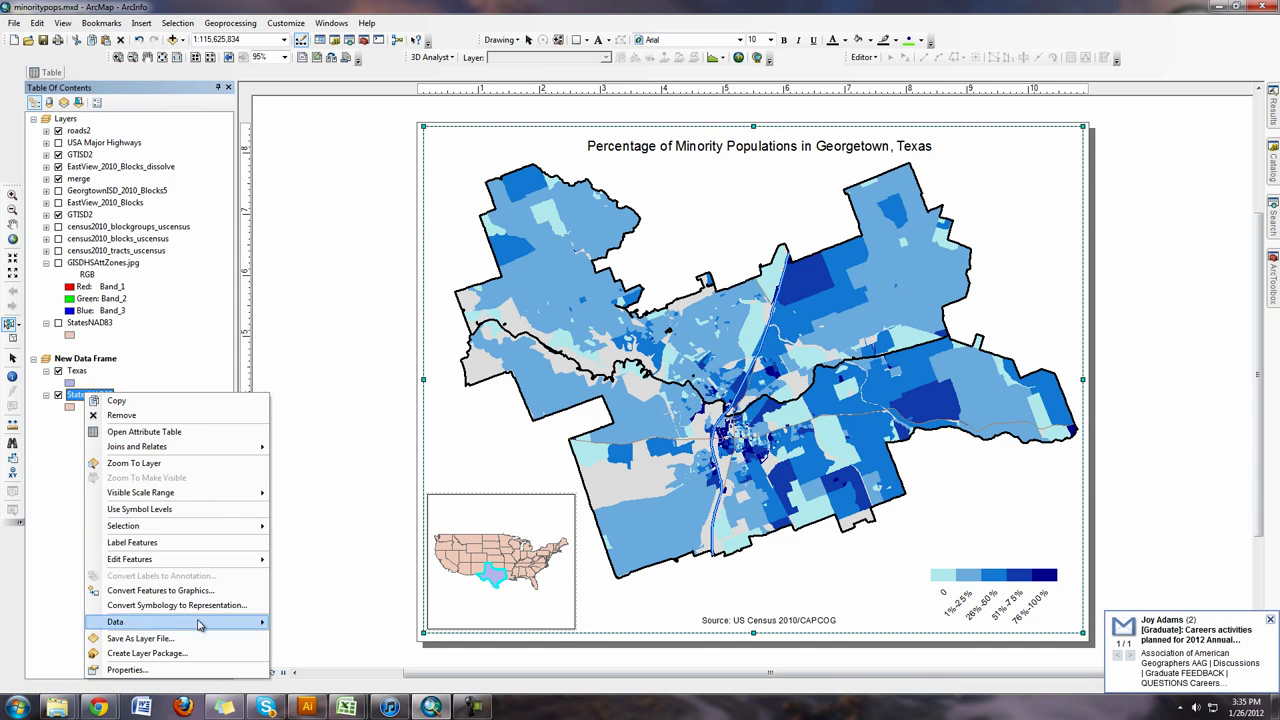
click(152, 420)
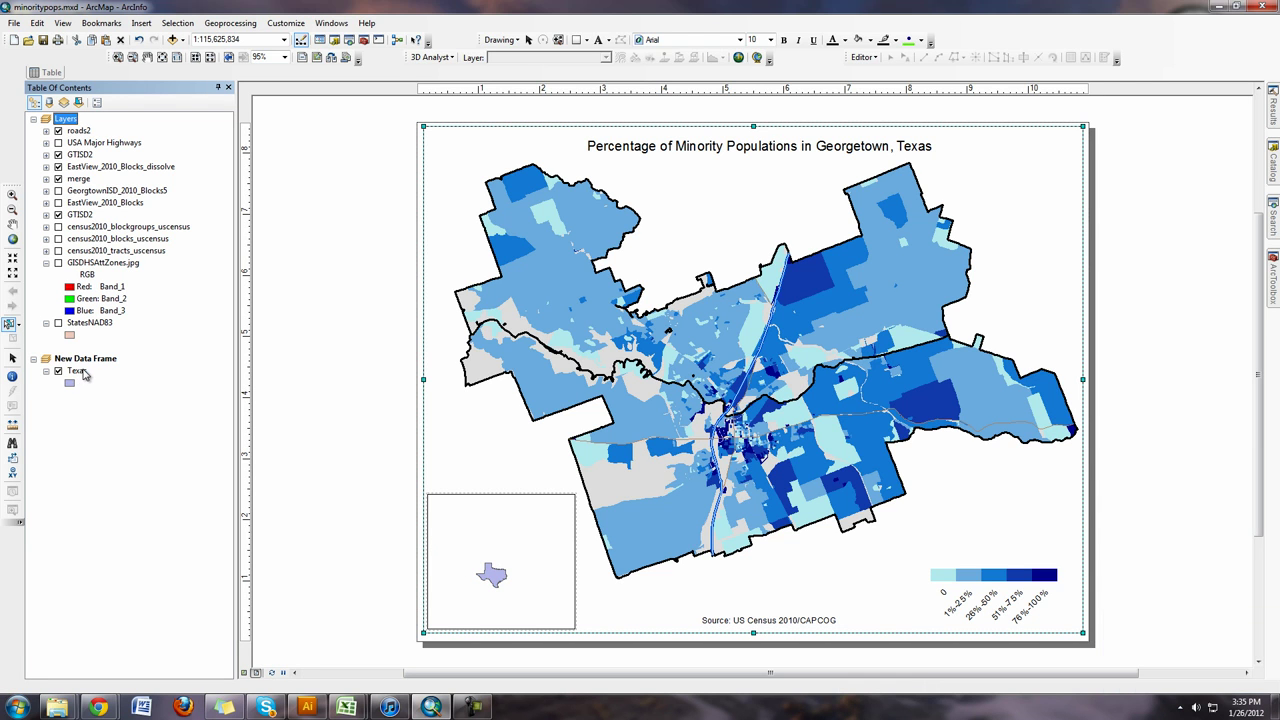
click(78, 371)
right_click(80, 372)
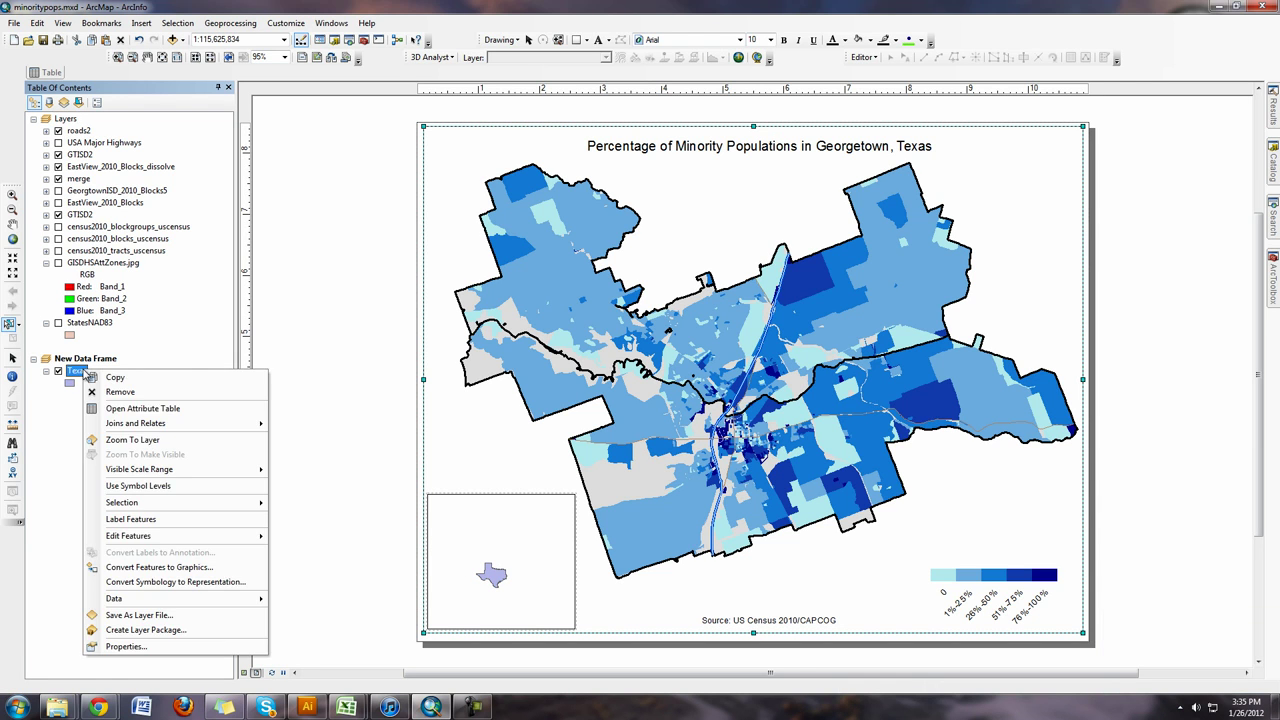
click(212, 446)
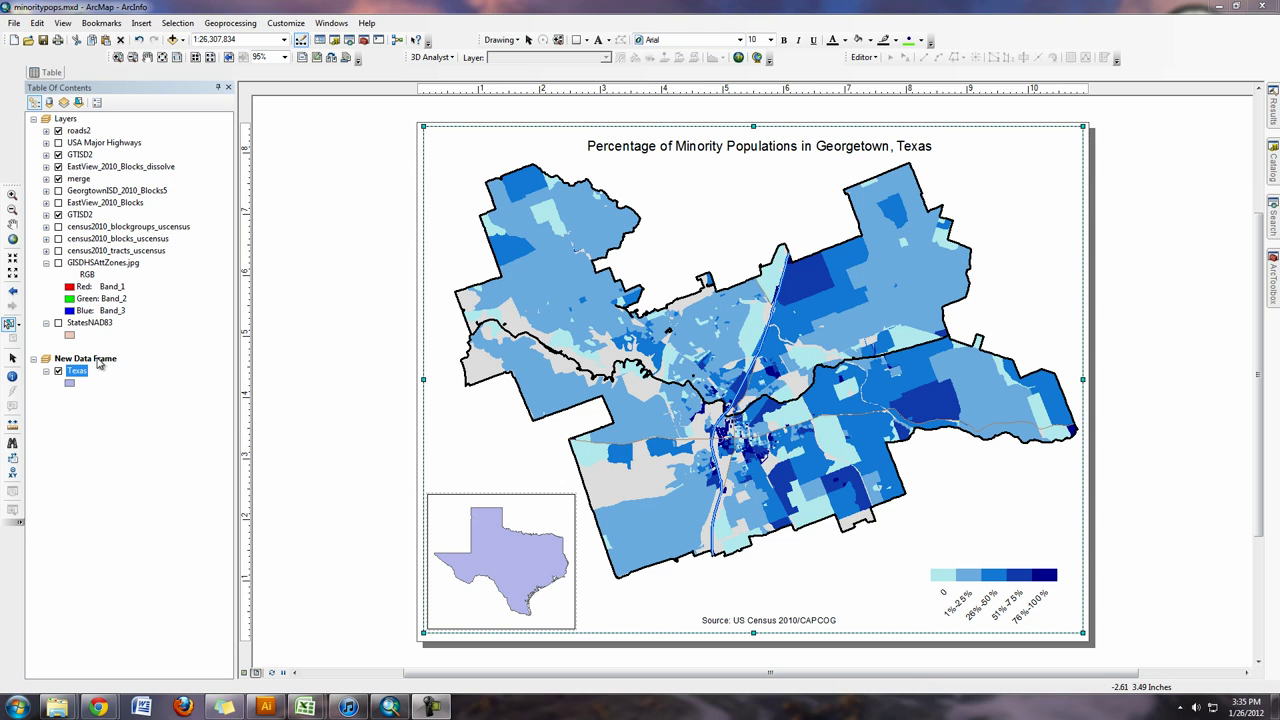
- Set the inset data frame's coordinate system to NAD 1983 HARN Texas Centric Mapping System Albers
right_click(98, 362)
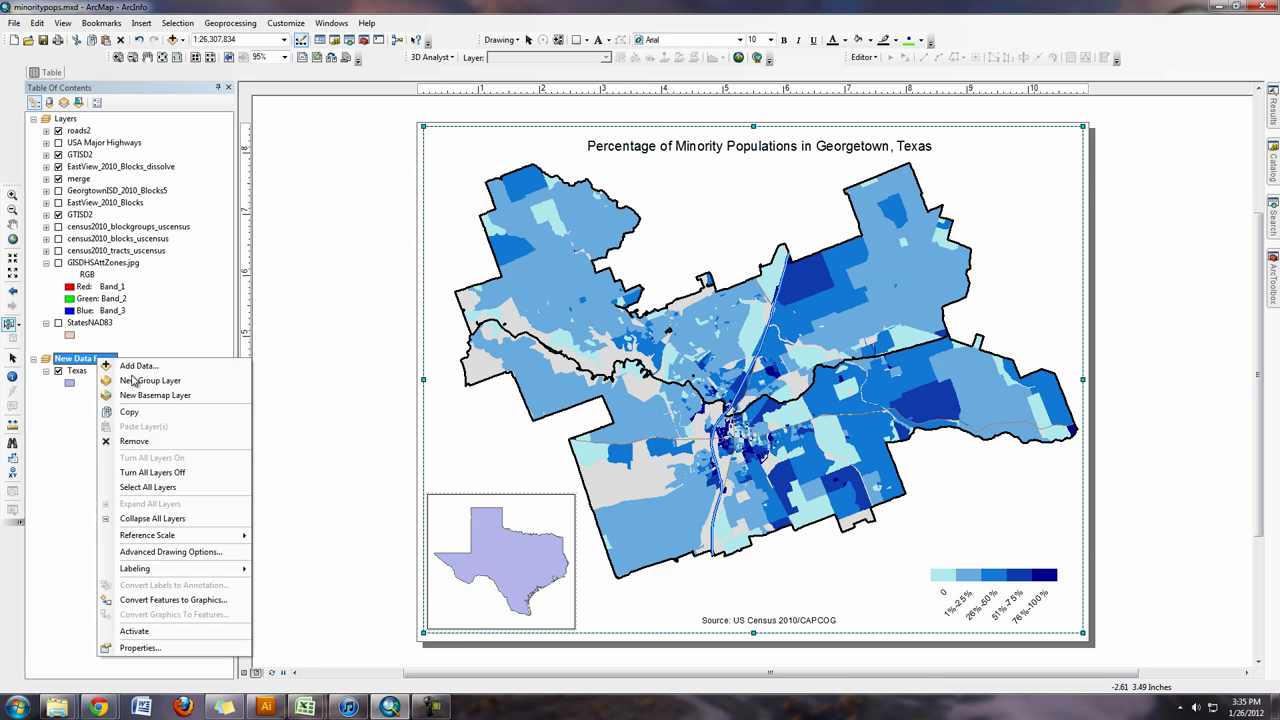
click(220, 651)
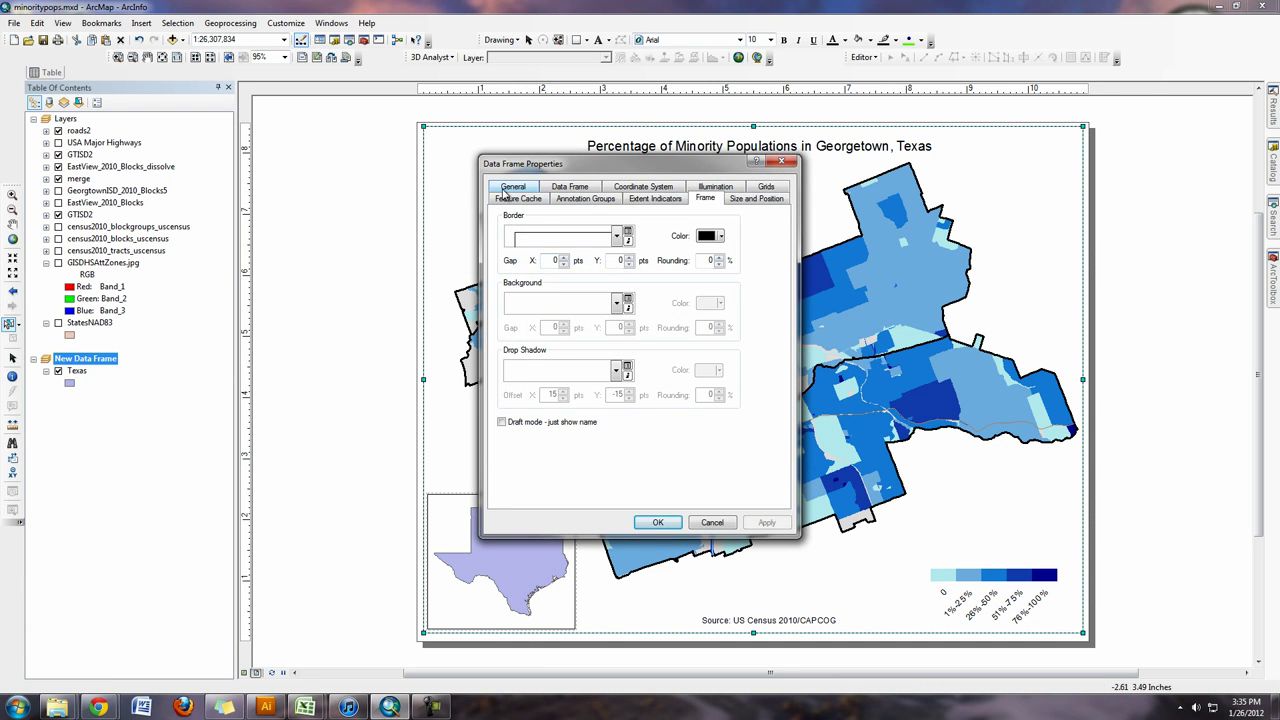
click(643, 187)
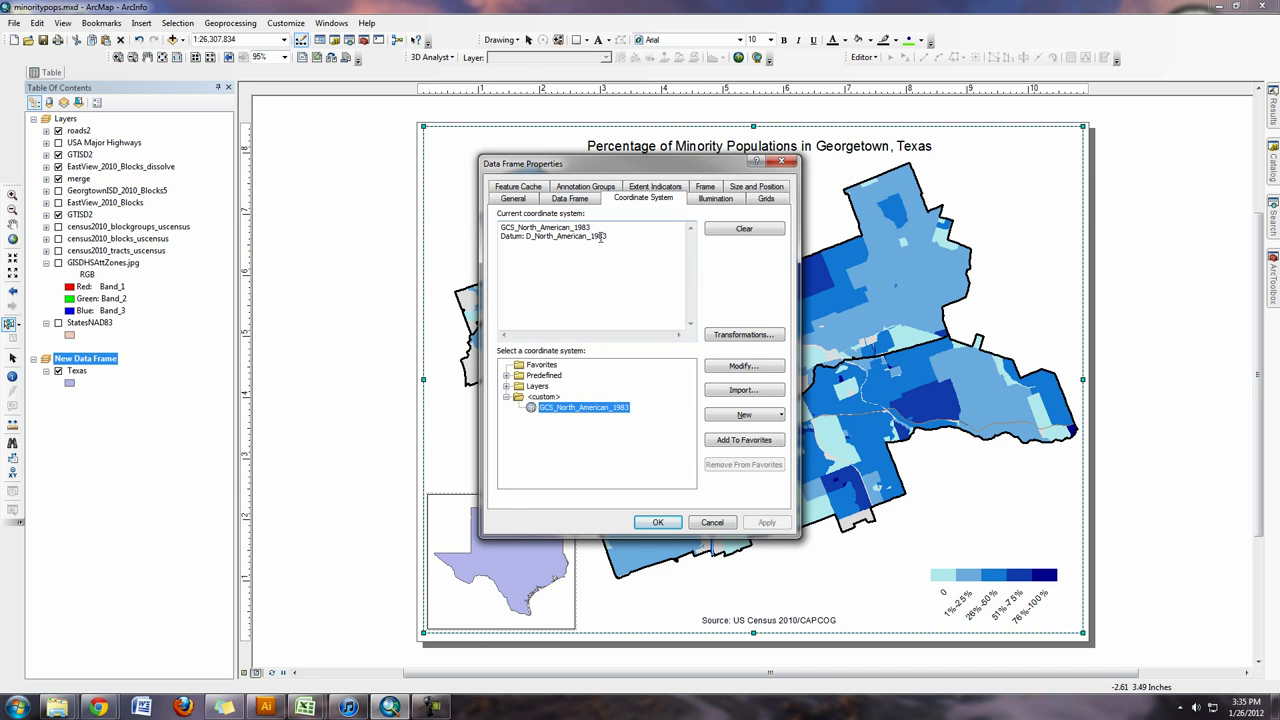
click(507, 375)
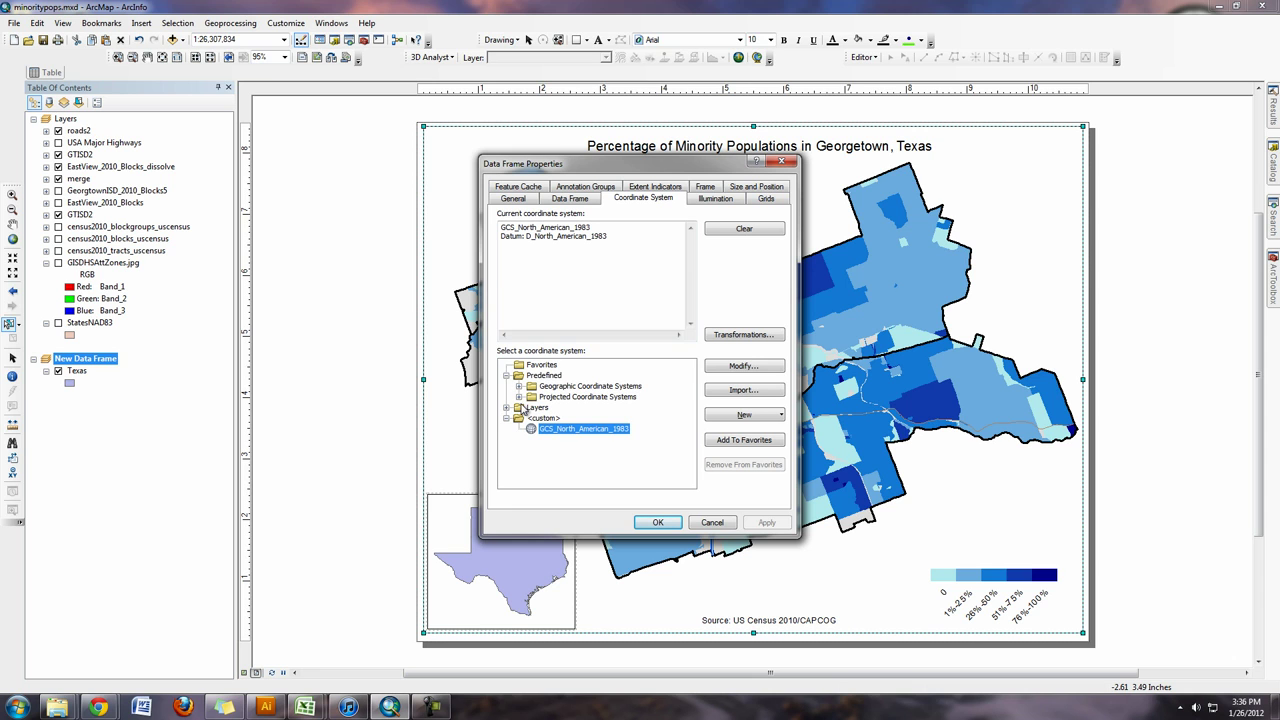
click(519, 397)
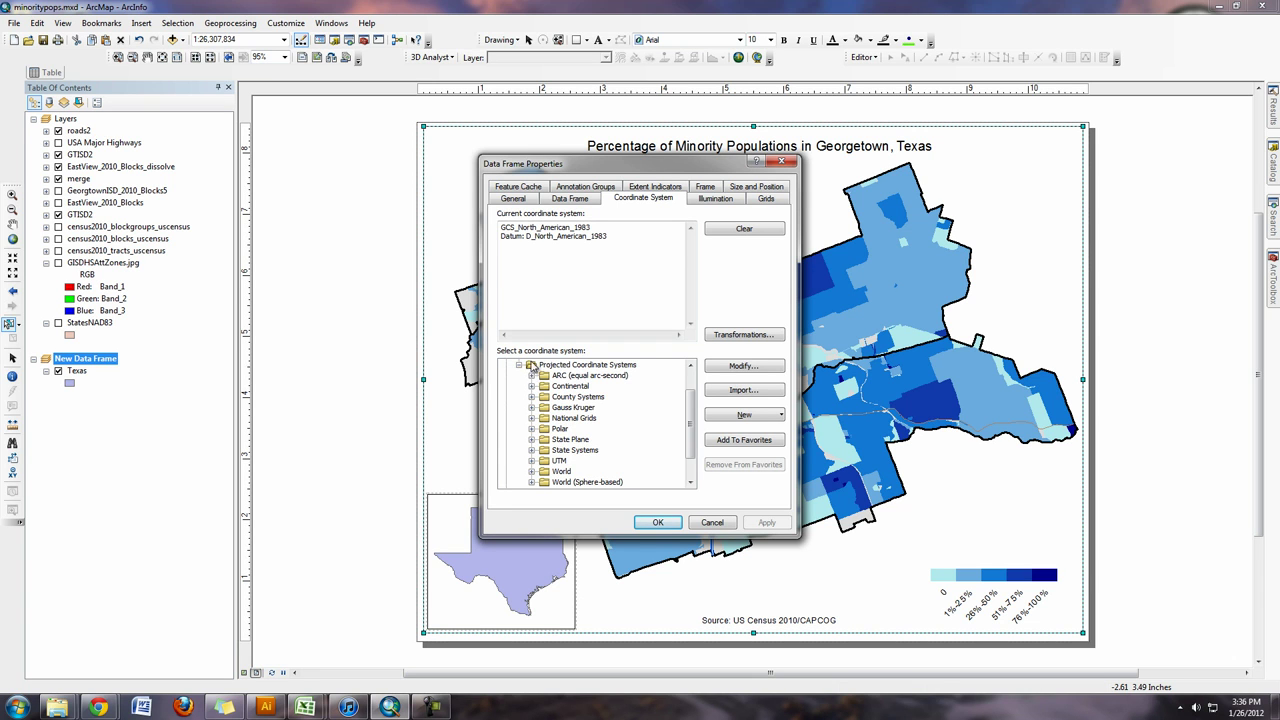
click(532, 451)
scroll(588, 427, down, 5)
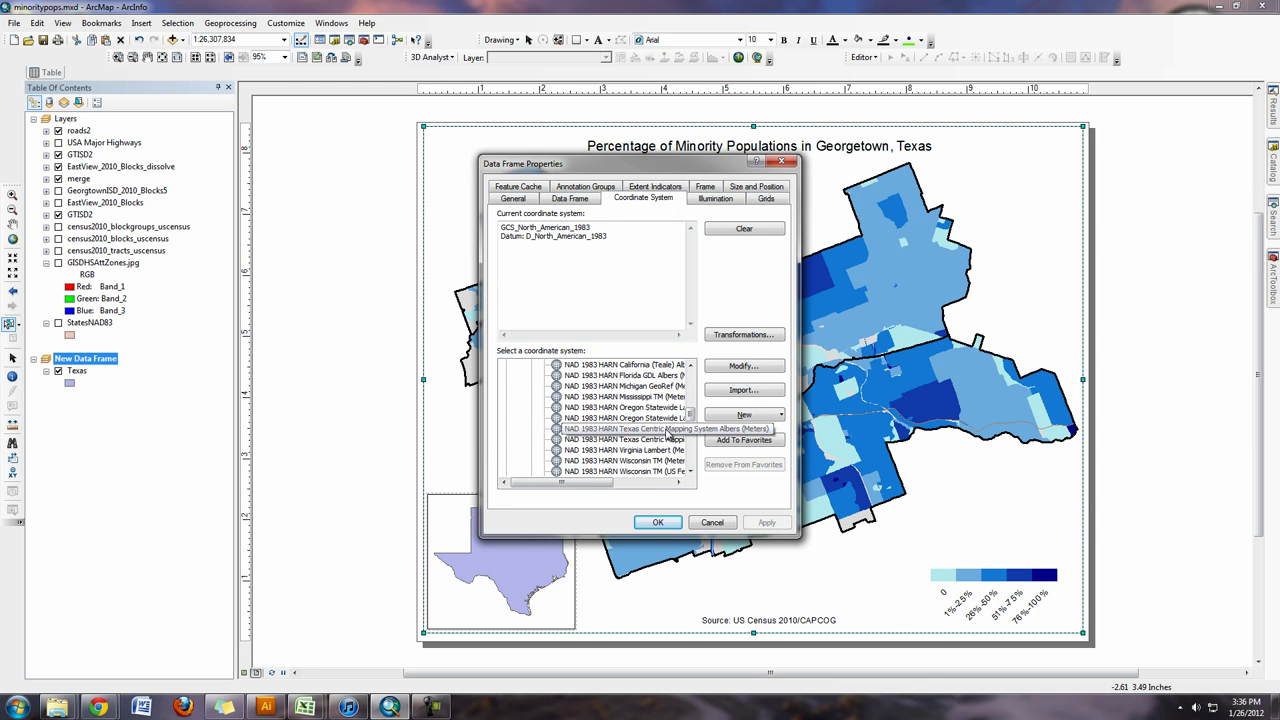
click(668, 429)
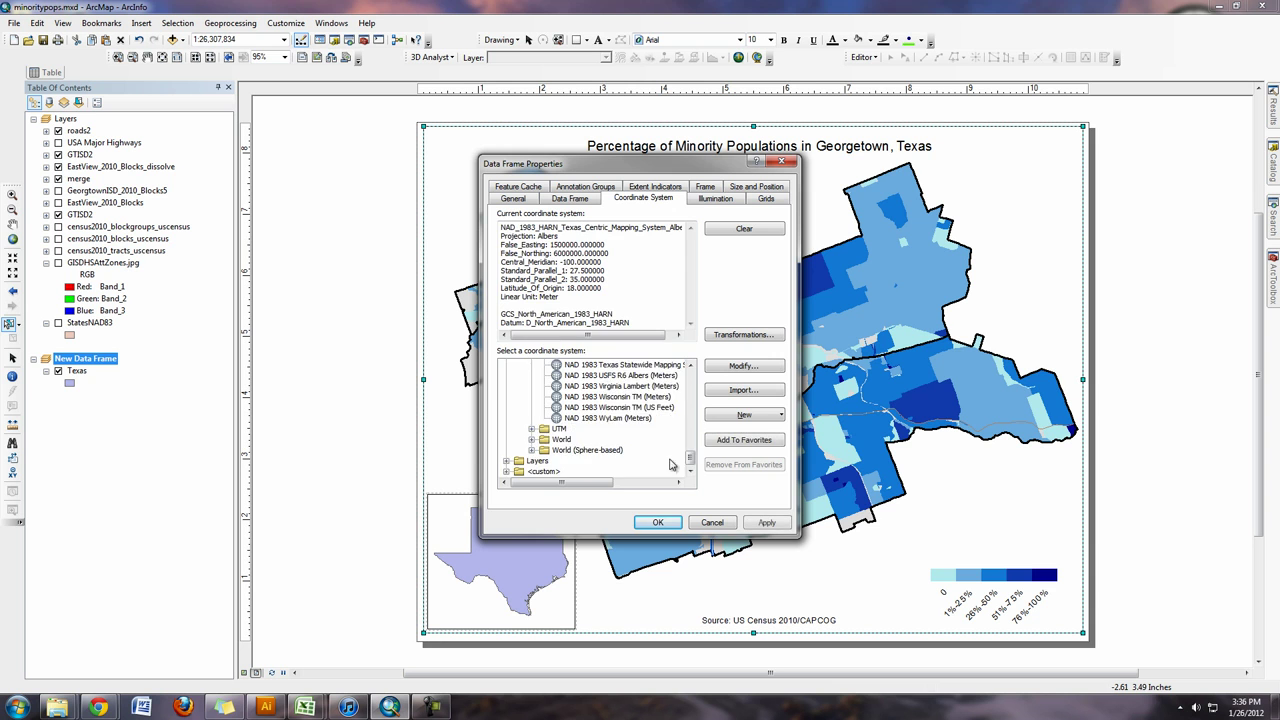
click(658, 523)
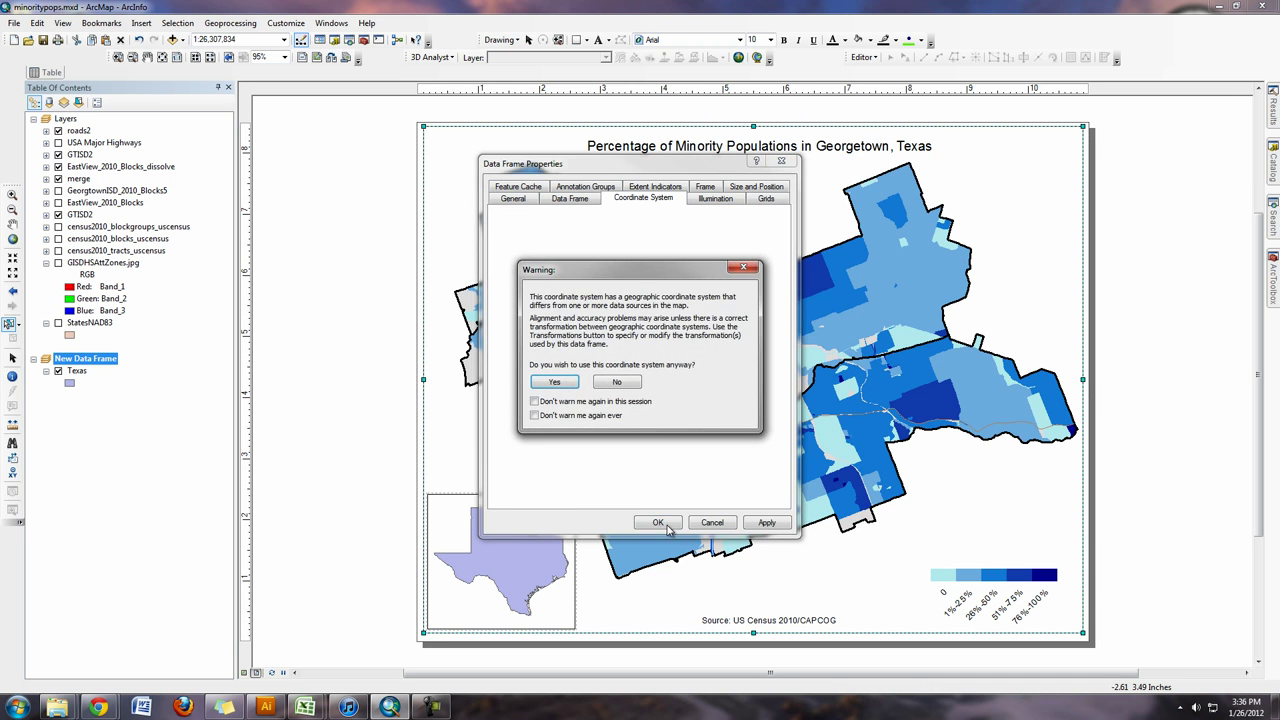
click(577, 383)
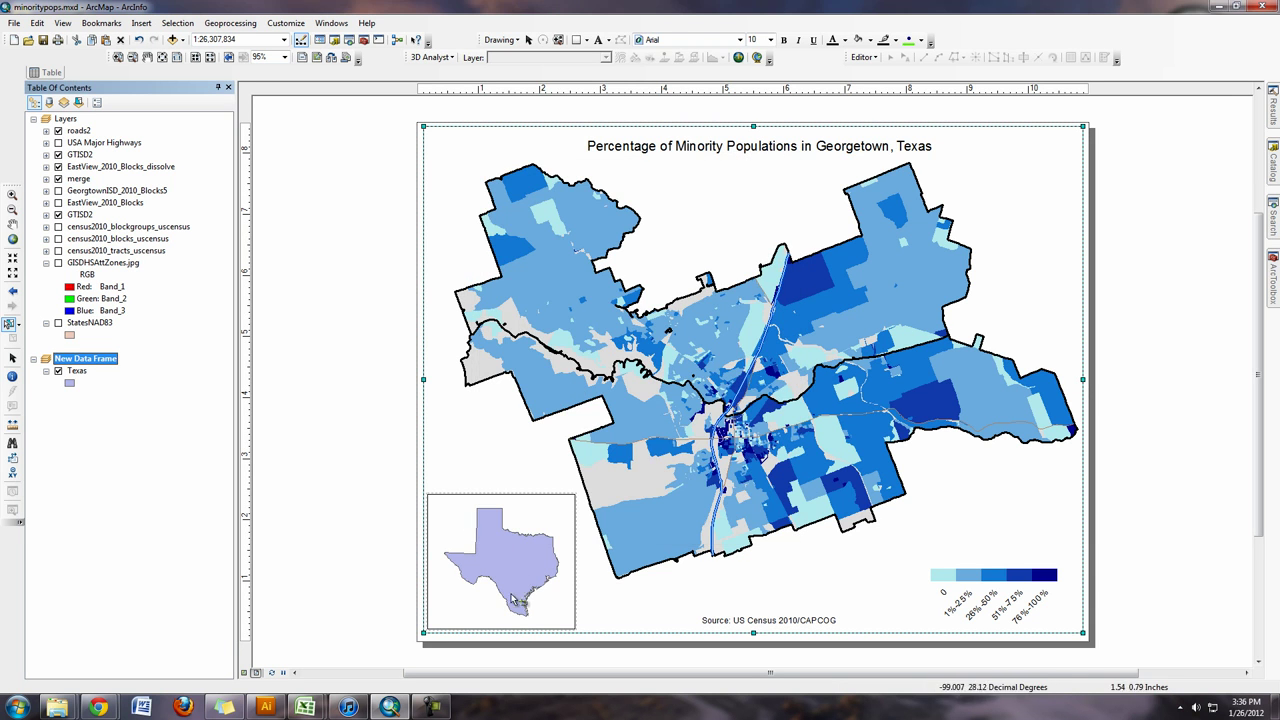
- Give the Texas symbol No Color outline and a Gray 20% fill
click(71, 386)
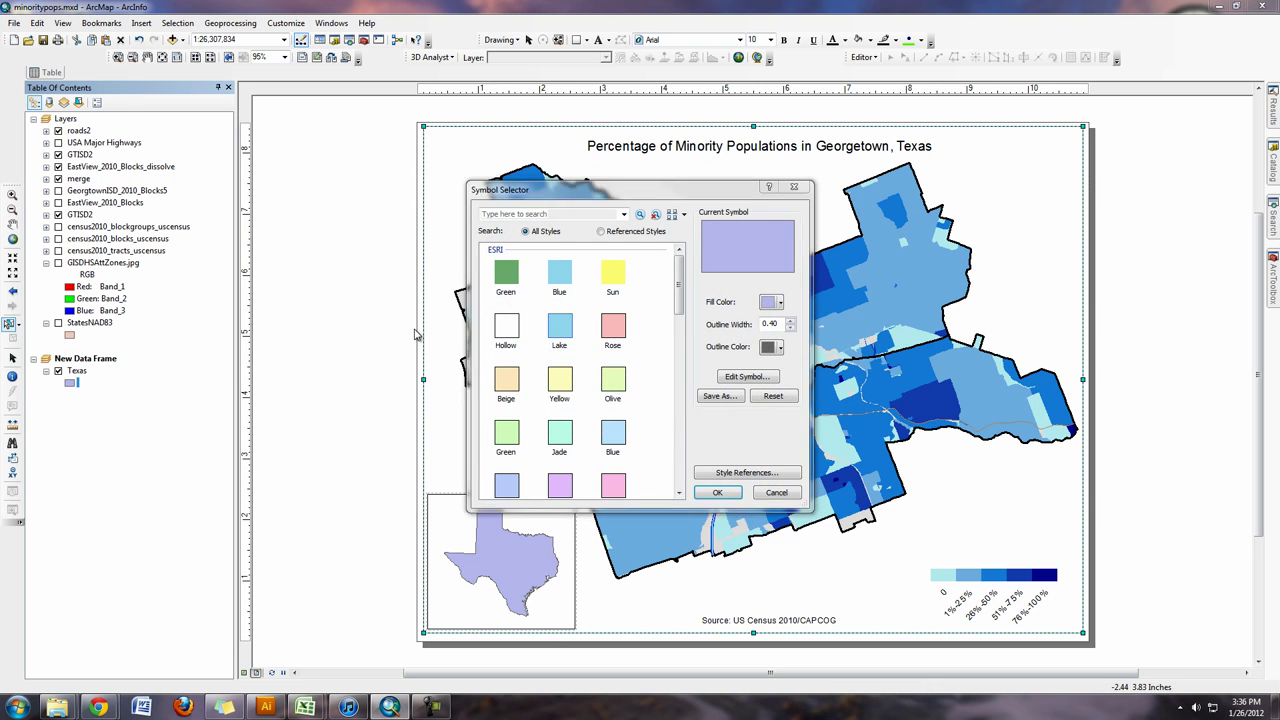
click(779, 347)
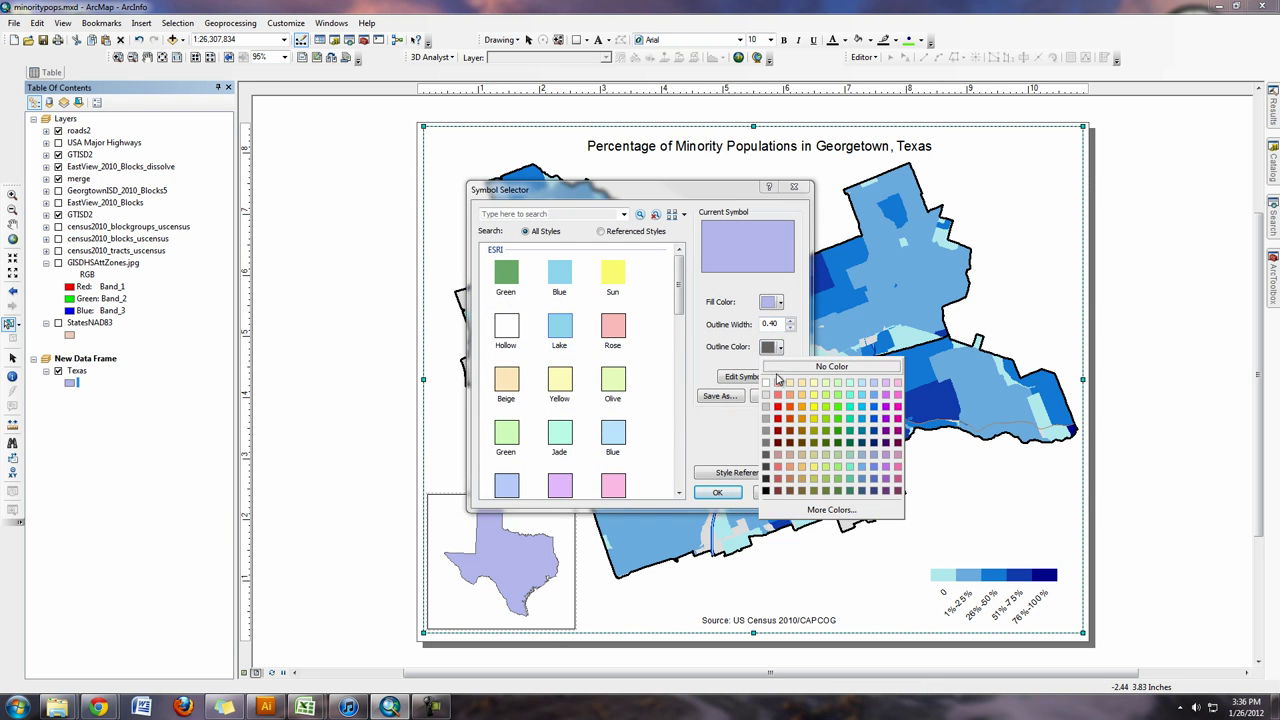
click(805, 368)
click(780, 303)
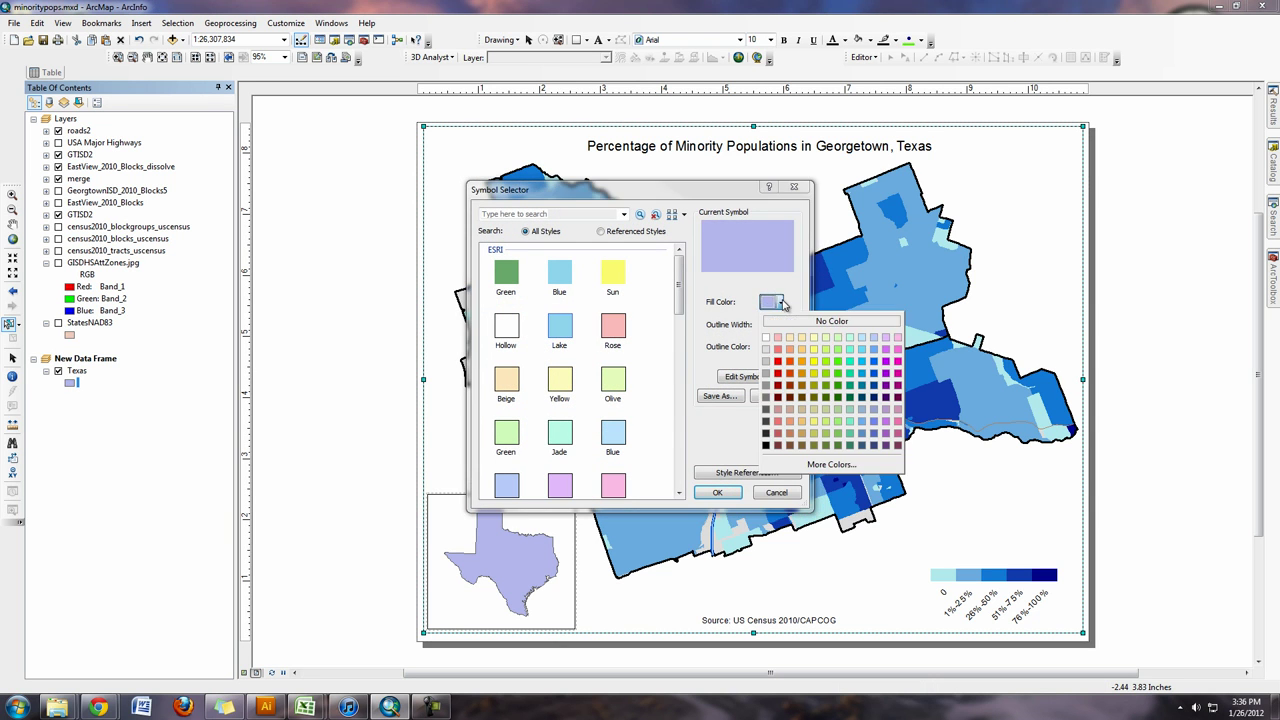
click(767, 360)
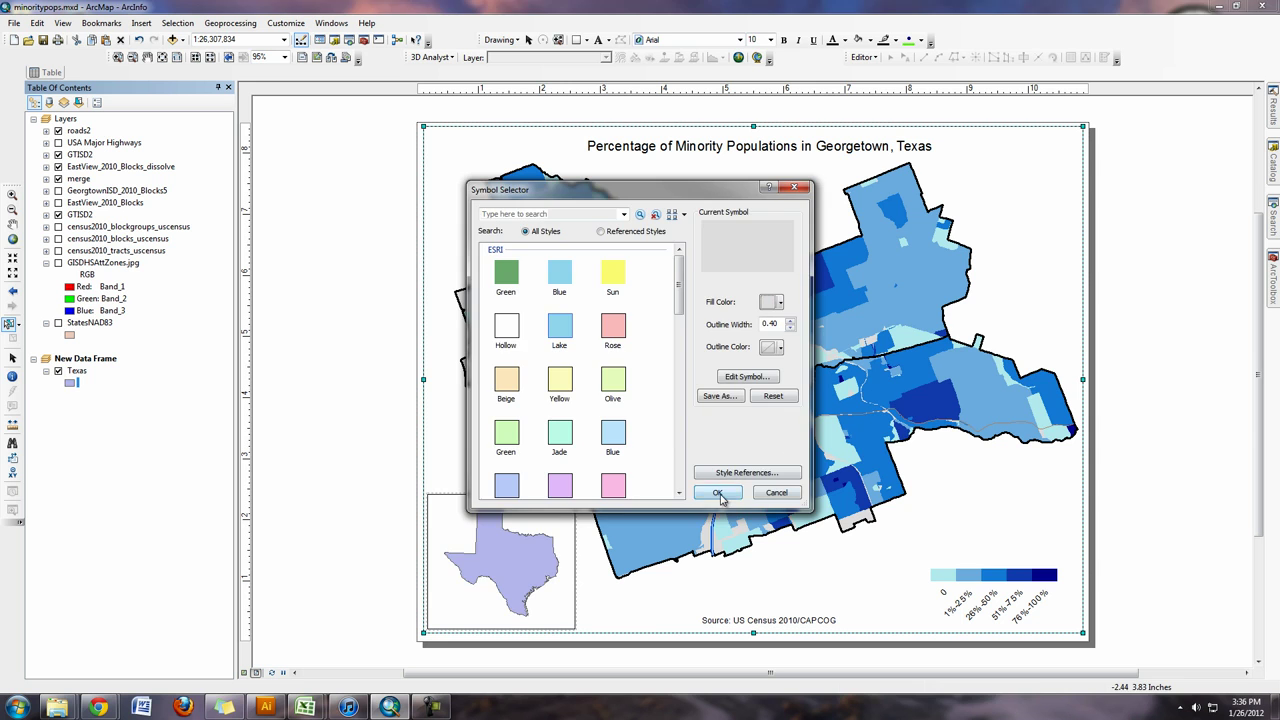
click(717, 492)
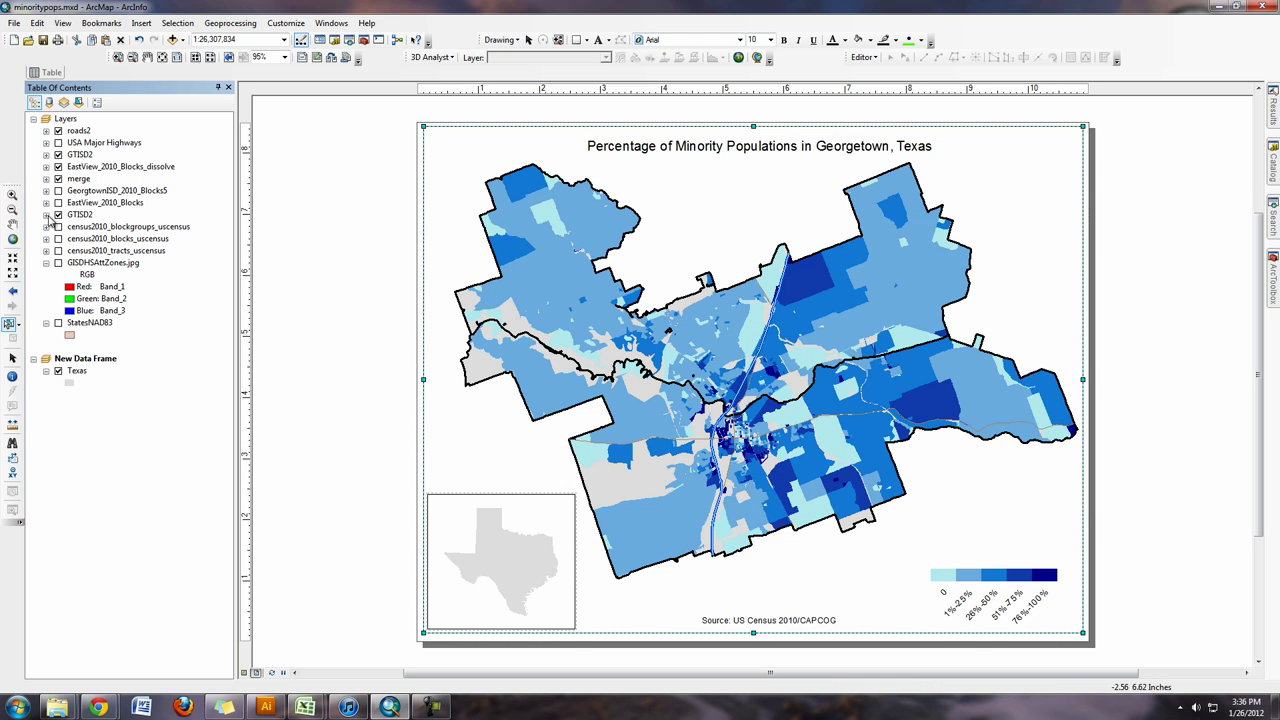
- Copy GTISD2 into New Data Frame, dismiss the mismatch warning, and give it the Blue fill
drag(84, 215, 97, 372)
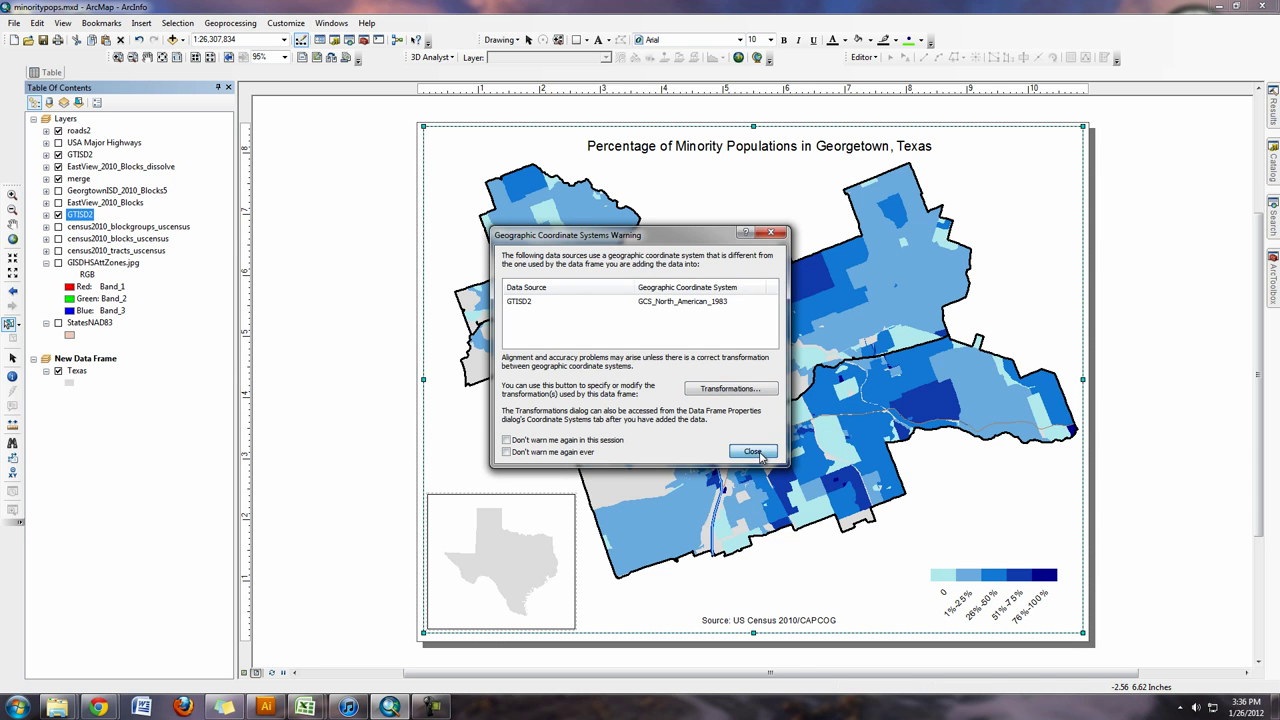
click(755, 451)
click(69, 383)
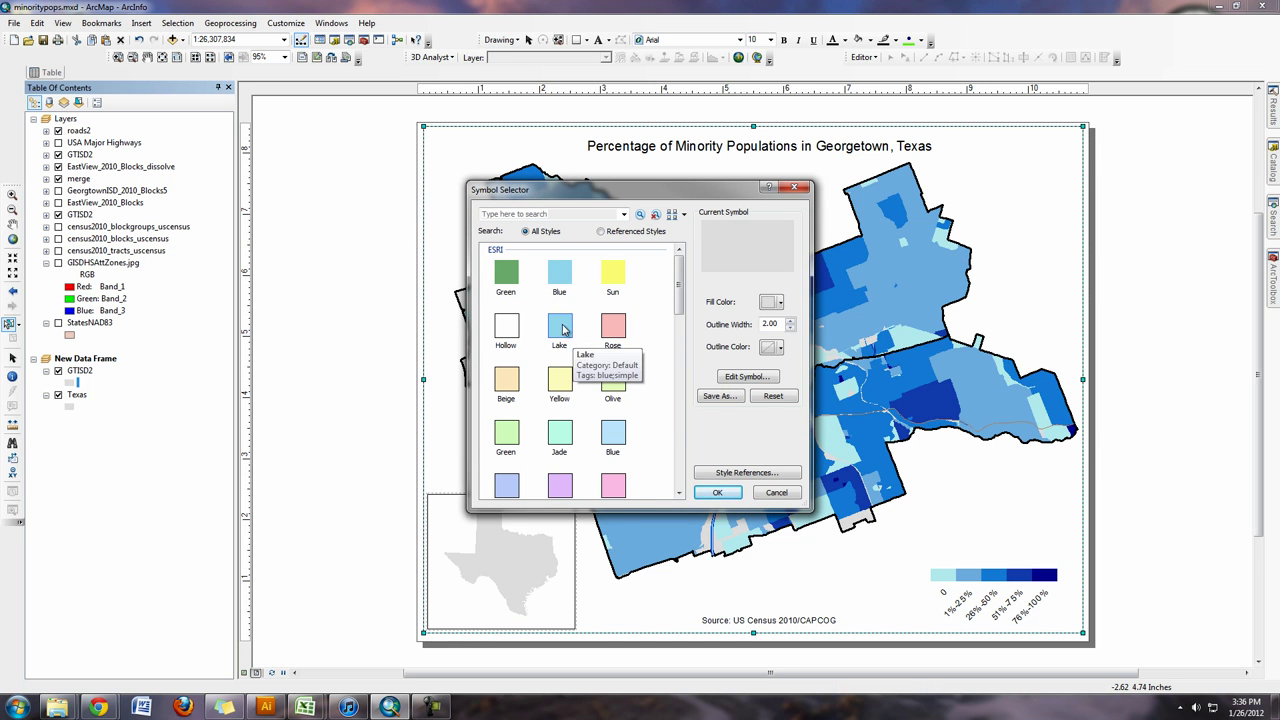
click(561, 271)
click(717, 492)
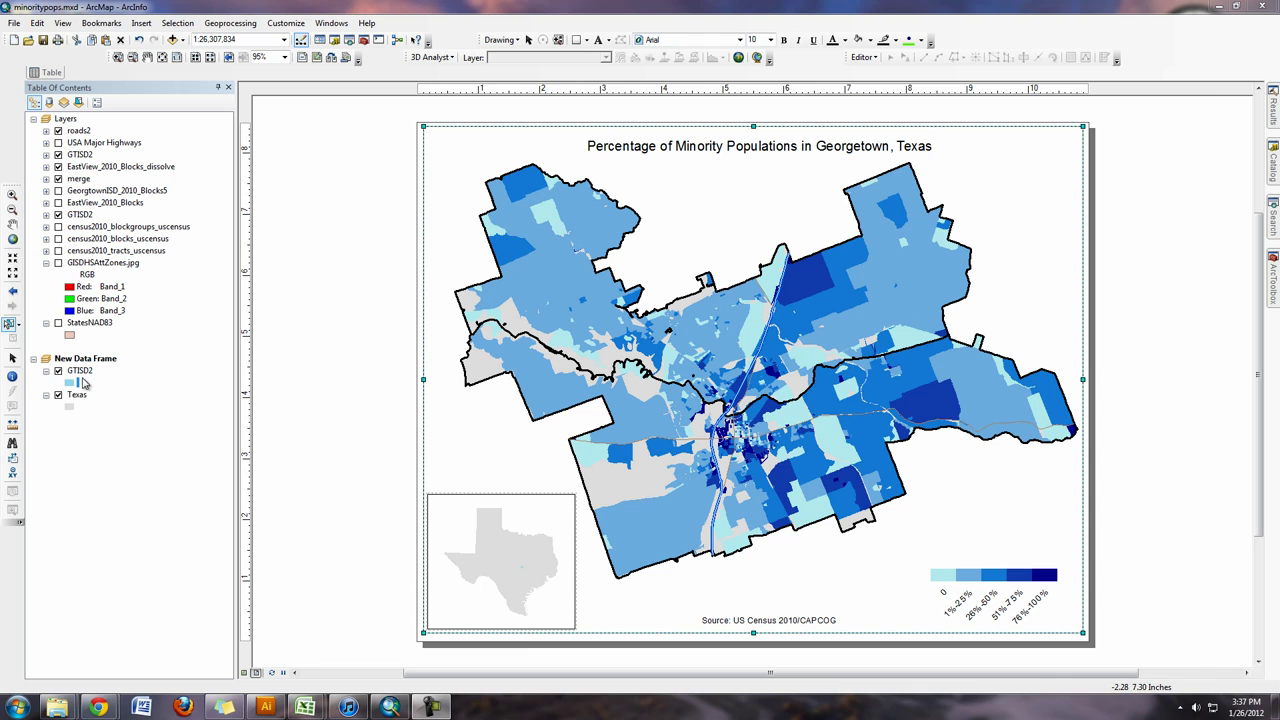
click(209, 58)
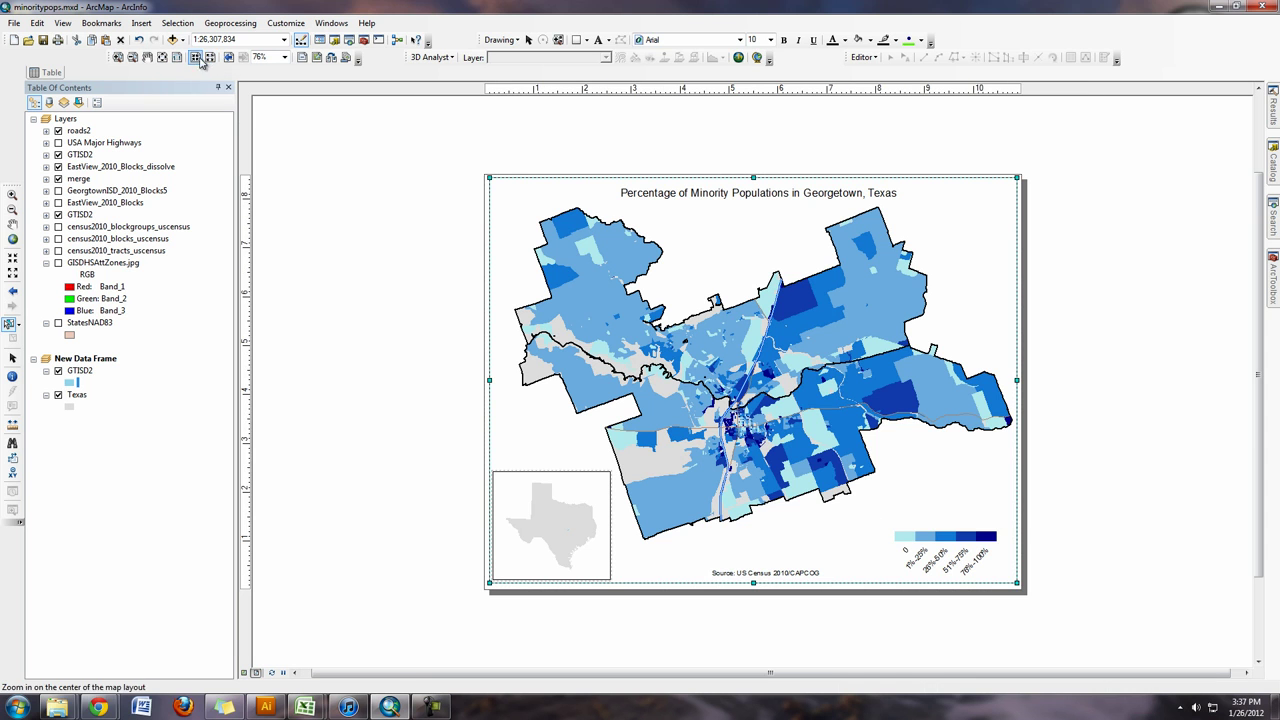
click(162, 57)
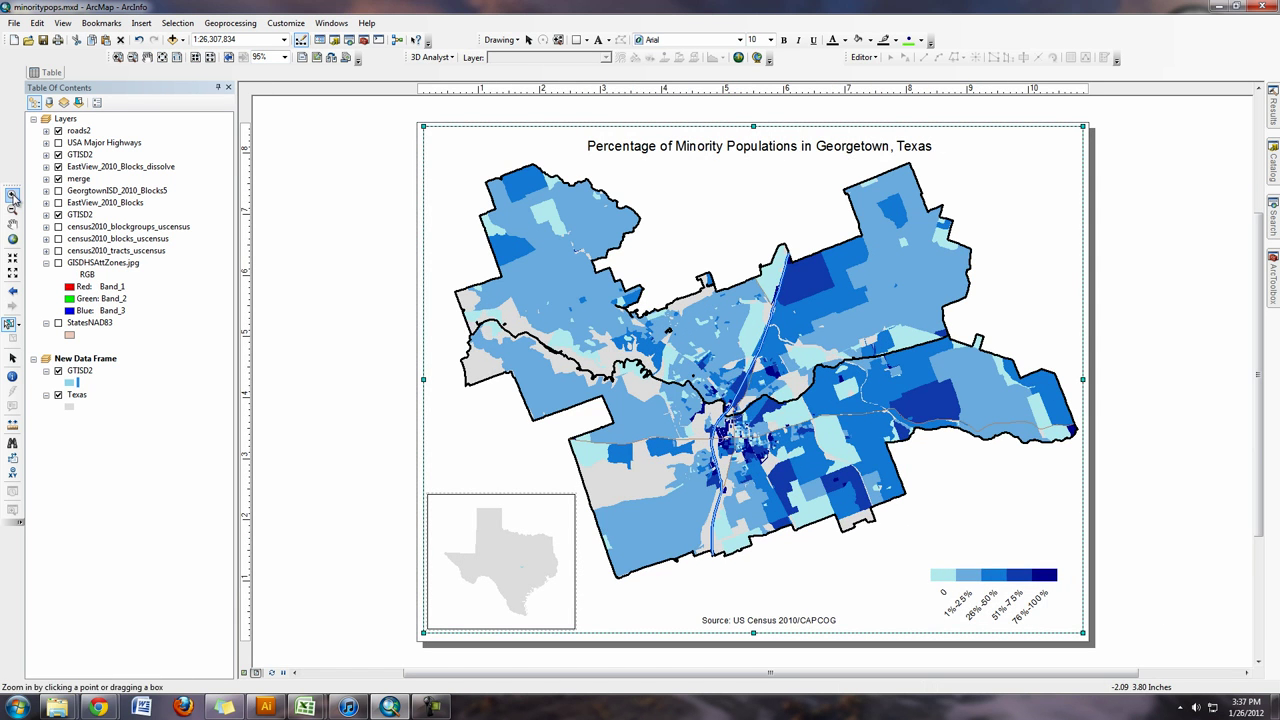
click(243, 673)
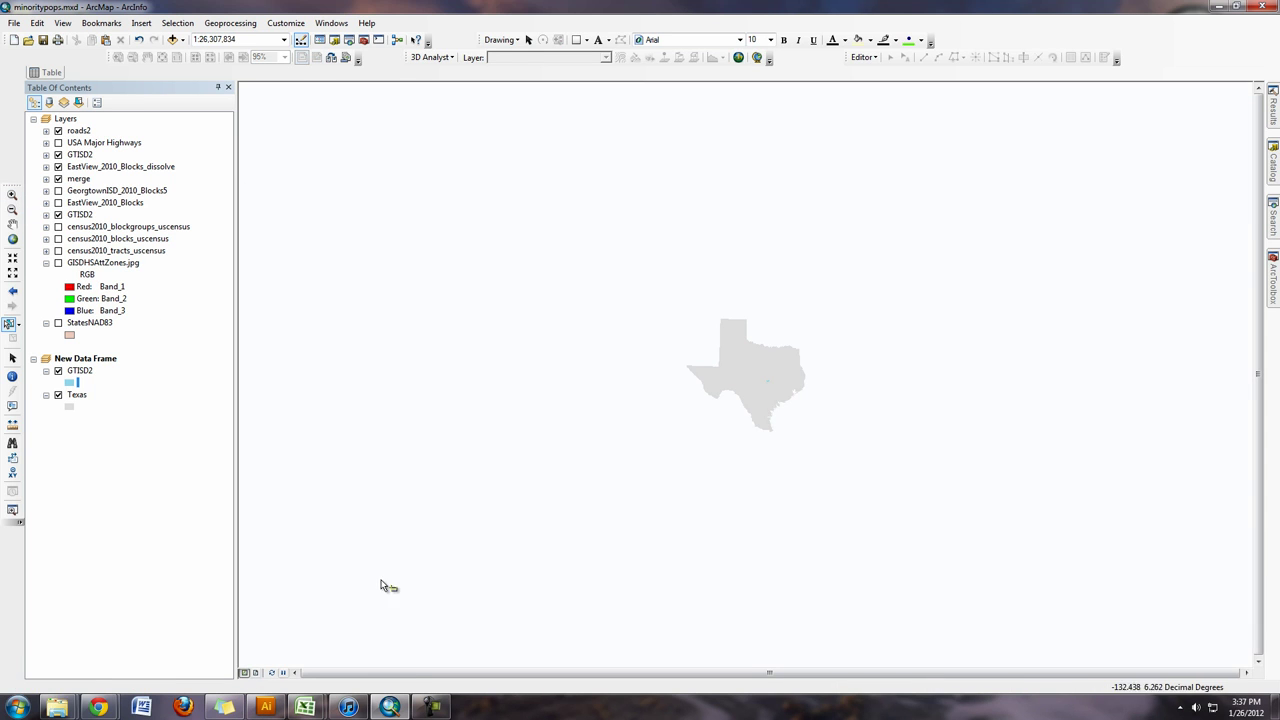
click(12, 197)
click(730, 416)
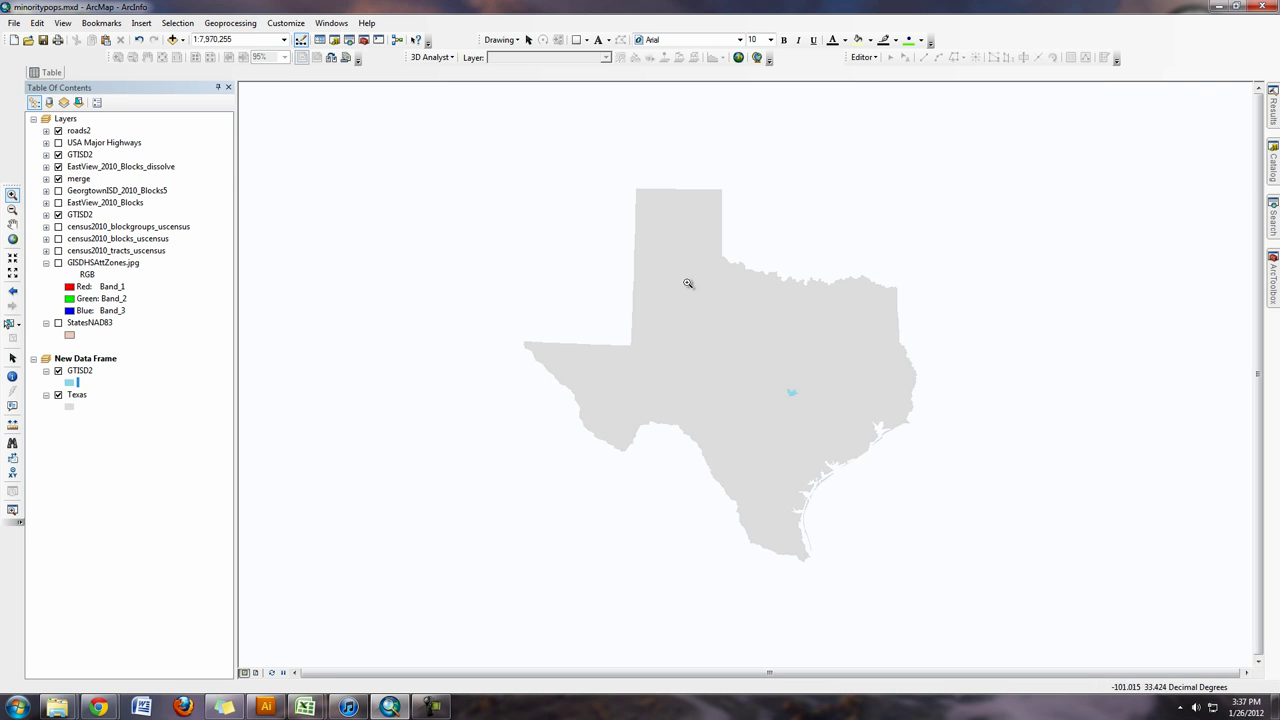
drag(460, 160, 1016, 624)
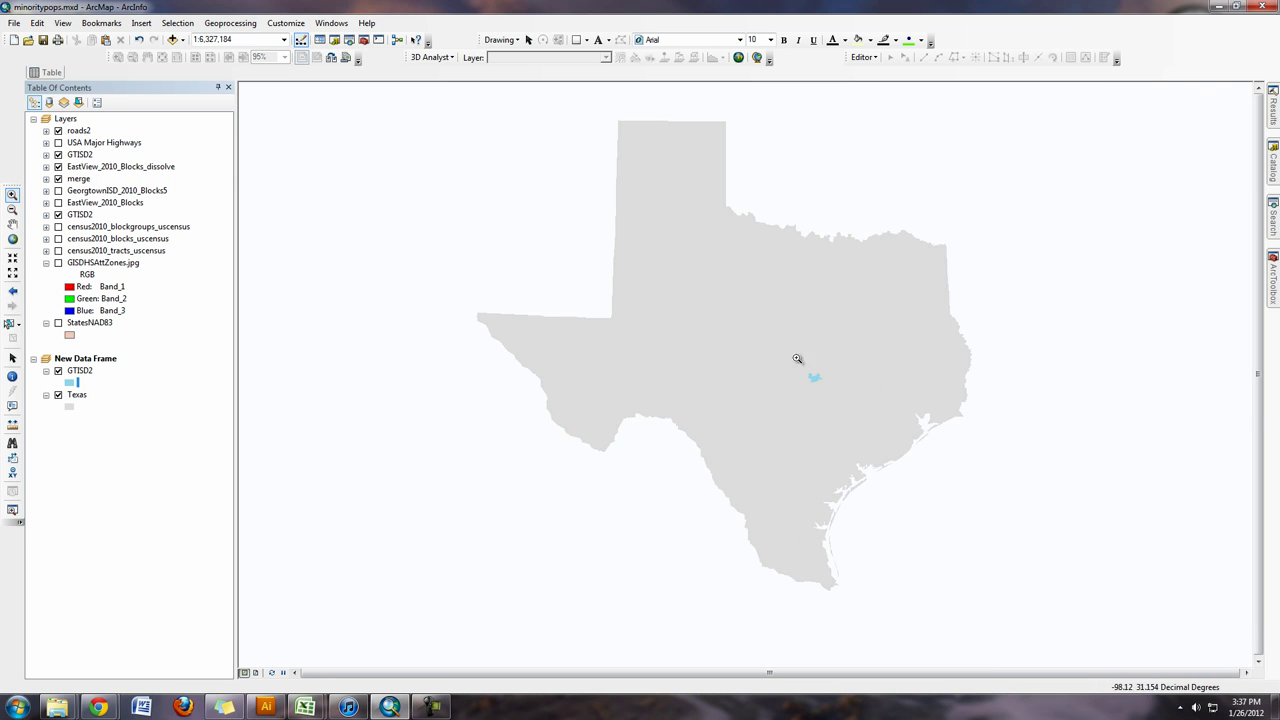
click(256, 673)
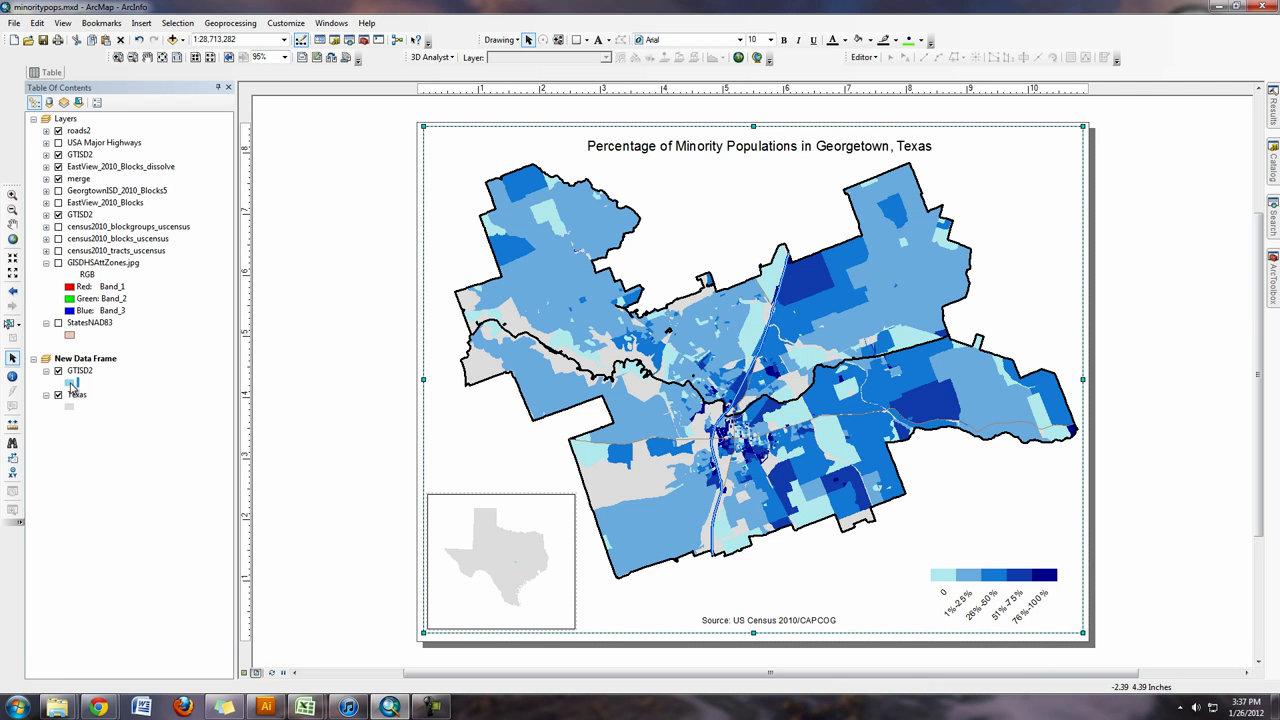
- Set the GTISD2 outline to a bright blue with width 1
click(69, 384)
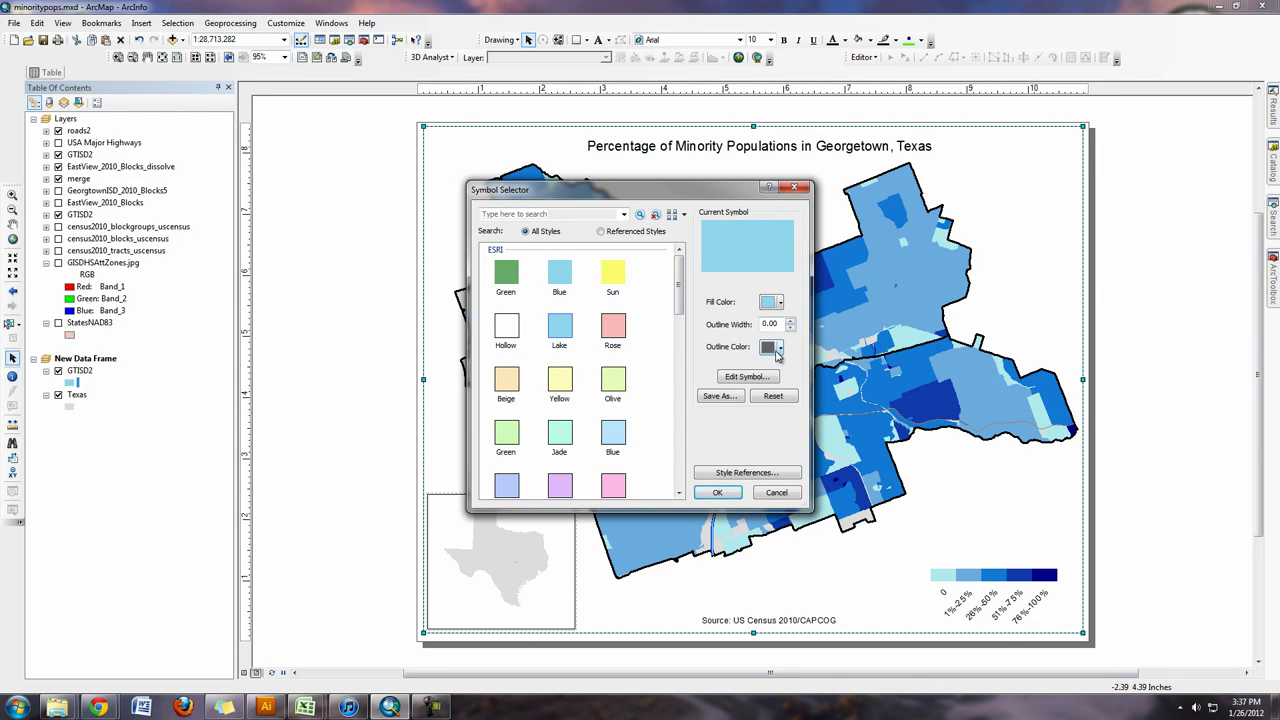
click(779, 347)
click(864, 382)
click(779, 347)
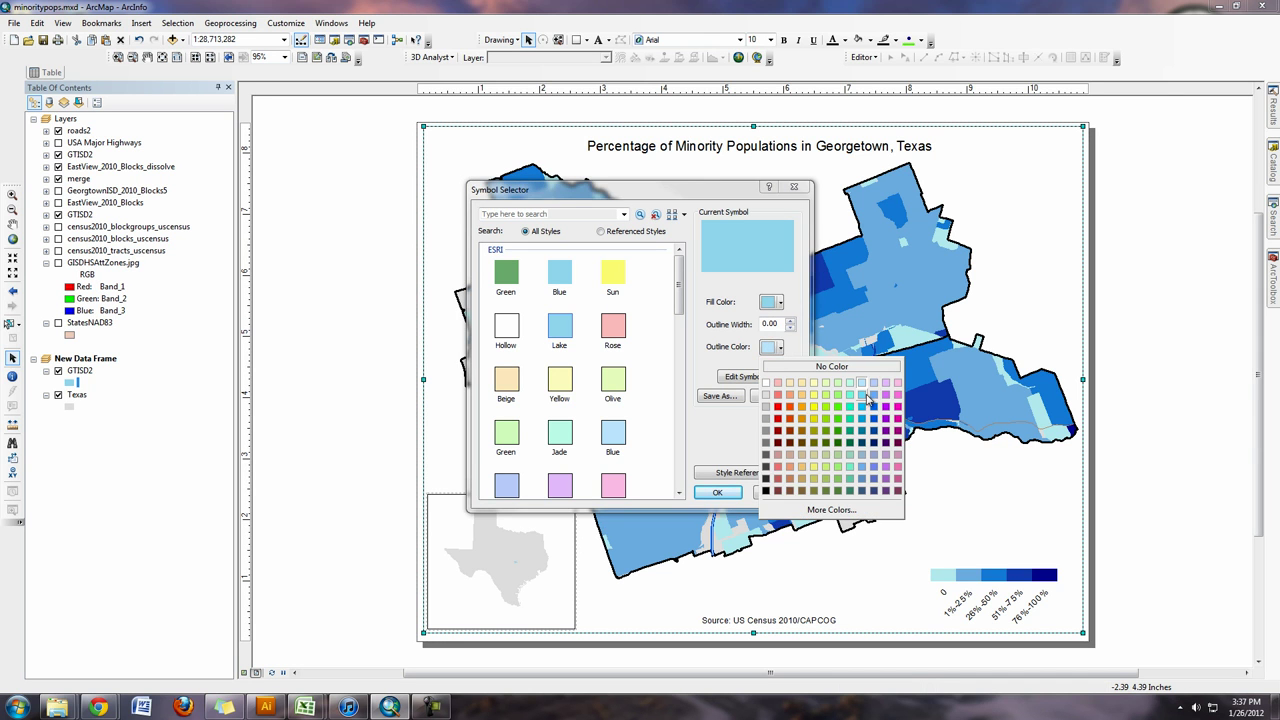
click(865, 396)
click(781, 348)
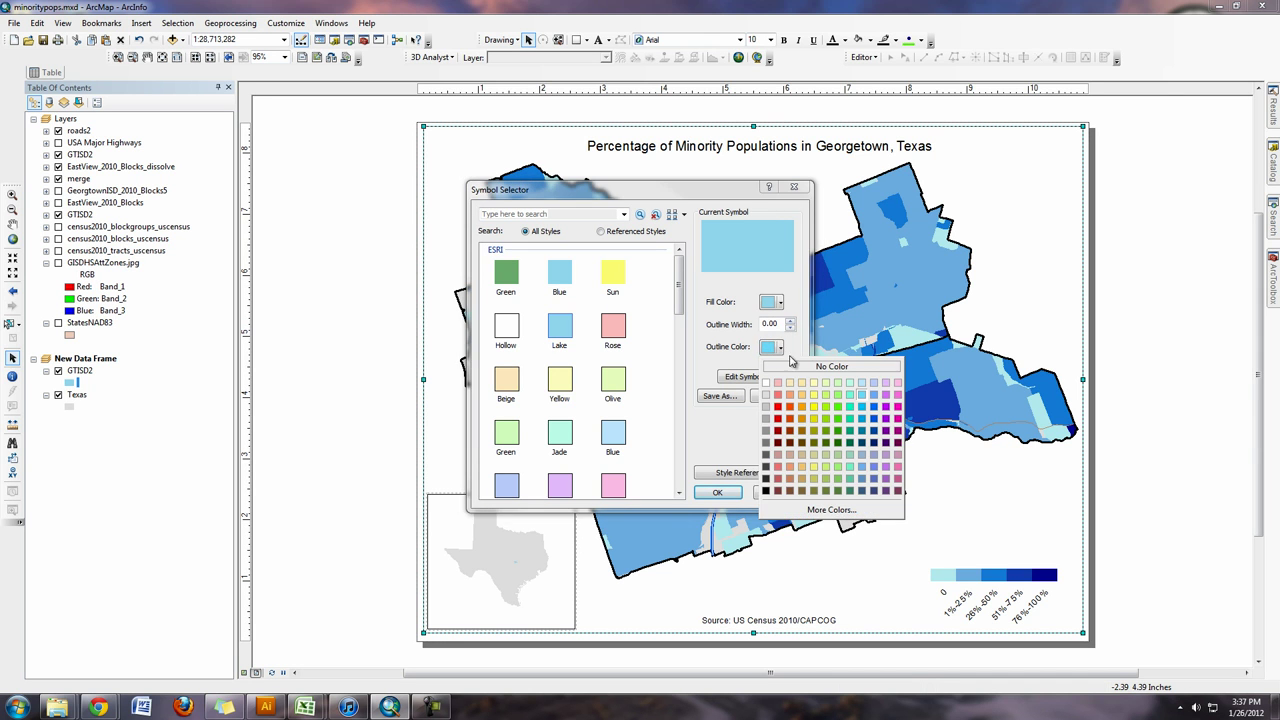
click(865, 409)
click(792, 323)
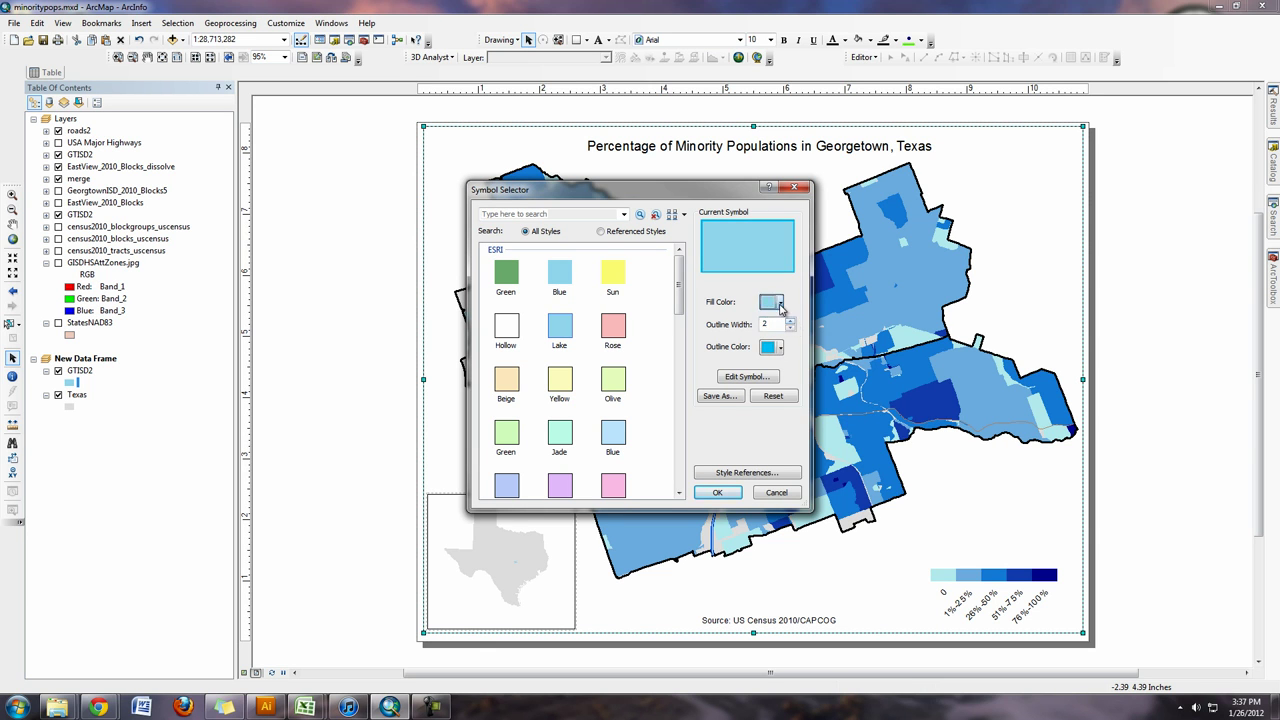
- Fill GTISD2 bright blue, thicken its outline further, and apply the symbol
click(774, 302)
click(861, 367)
click(791, 322)
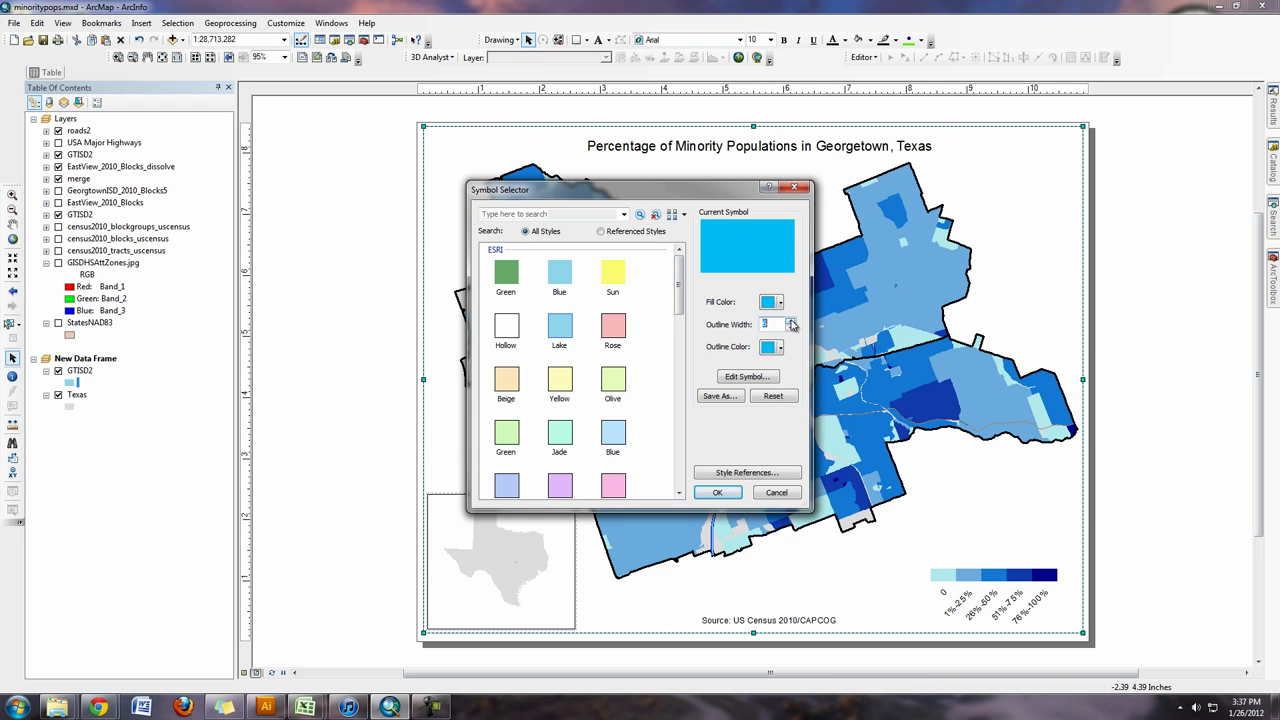
click(736, 494)
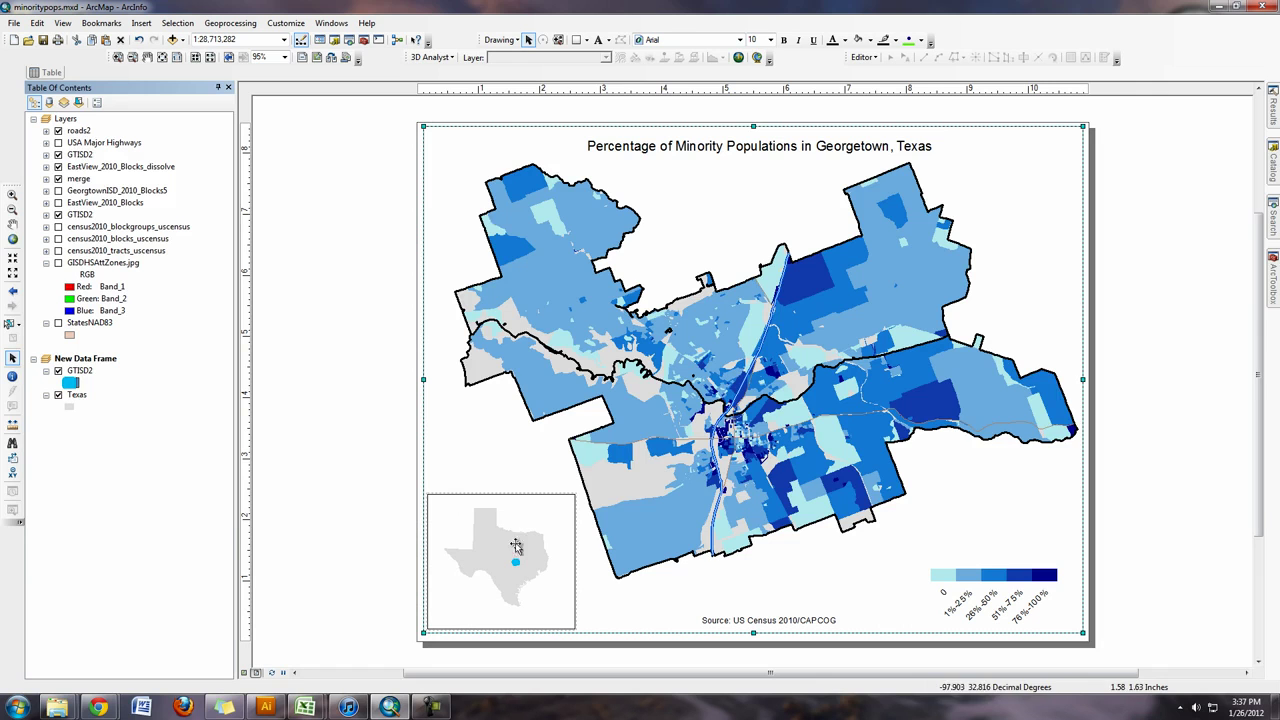